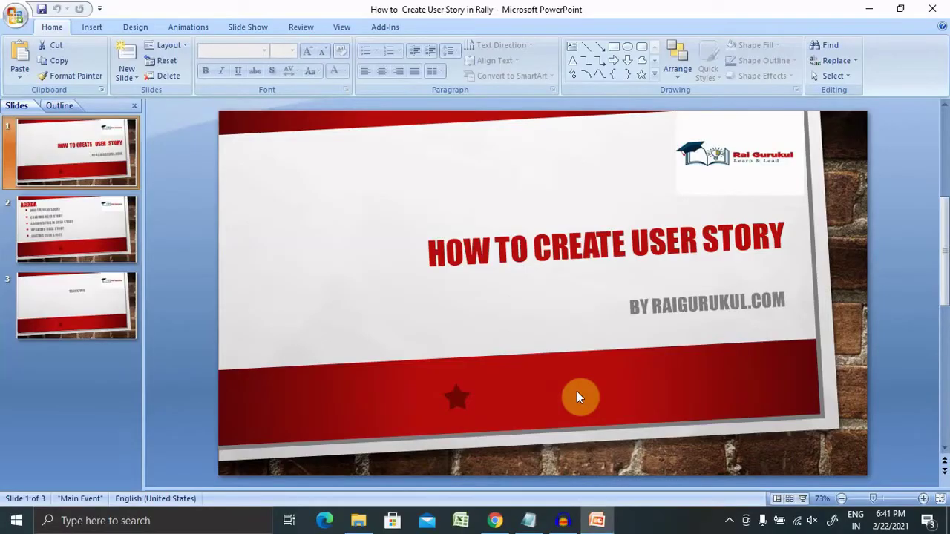
Scroll the PowerPoint slides pane down toward the Agenda slide.
{"action": "scroll", "coordinate": [576, 391], "scroll_direction": "down", "scroll_amount": 1}
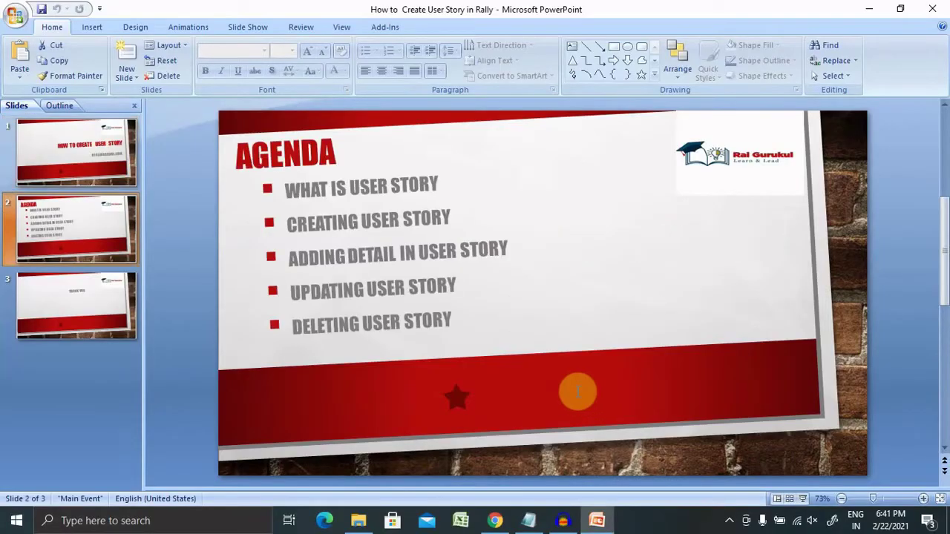
Minimize PowerPoint to reveal Rally's empty Demo_Project backlog.
{"action": "left_click", "coordinate": [870, 9]}
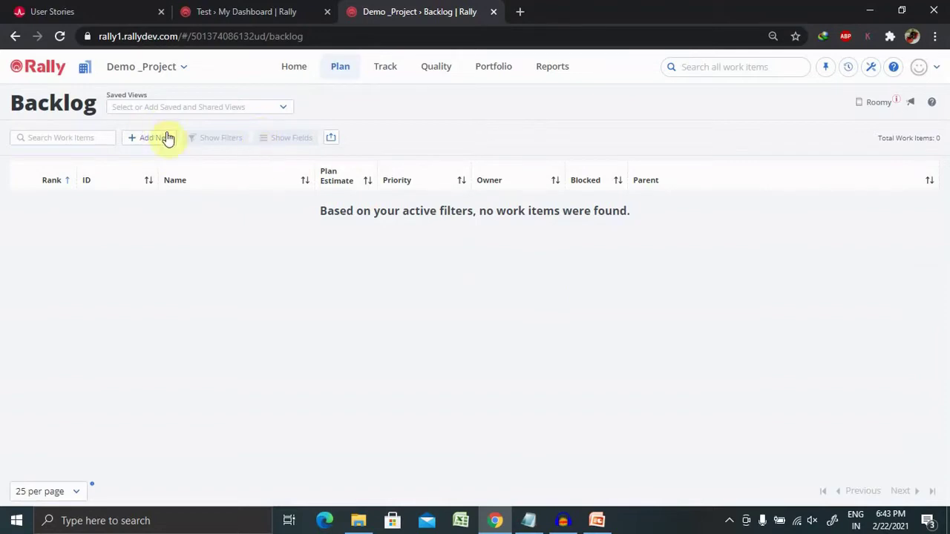
Browse the Home and Plan menus and work item types, then go to User Stories.
{"action": "left_click", "coordinate": [294, 68]}
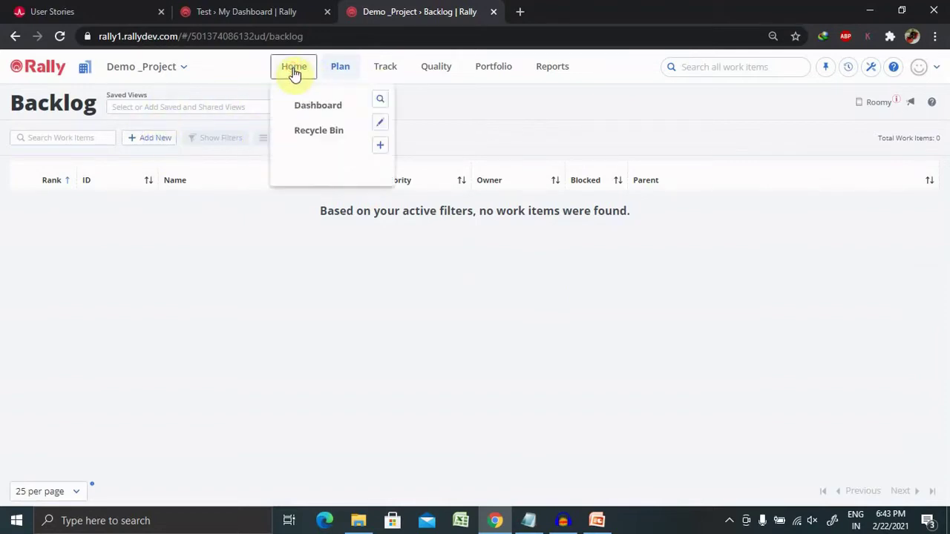
{"action": "left_click", "coordinate": [341, 68]}
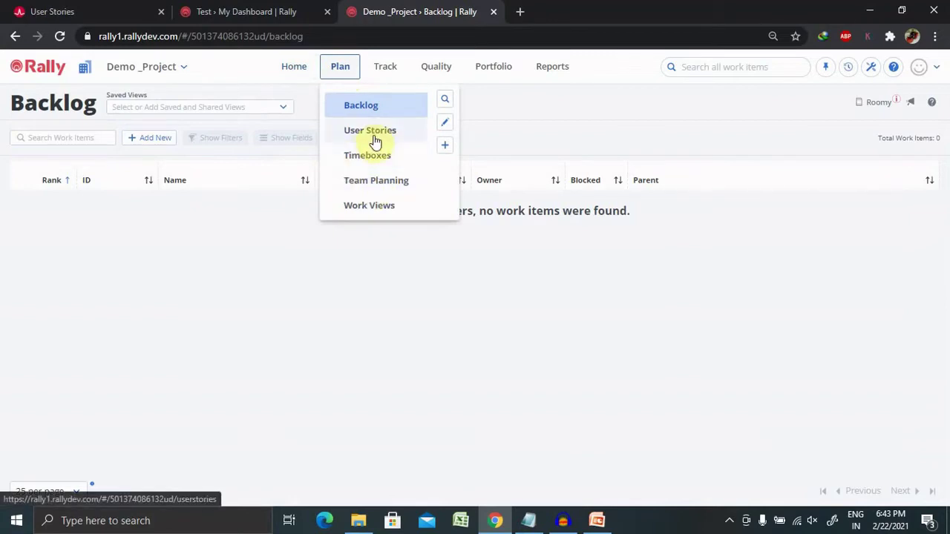
{"action": "left_click", "coordinate": [152, 139]}
{"action": "left_click", "coordinate": [123, 179]}
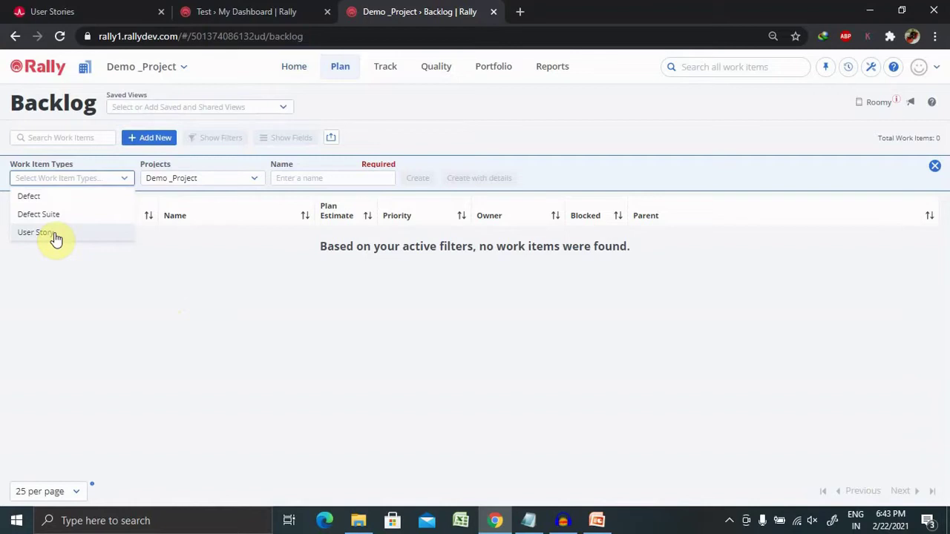
{"action": "left_click", "coordinate": [453, 114]}
{"action": "left_click", "coordinate": [388, 67]}
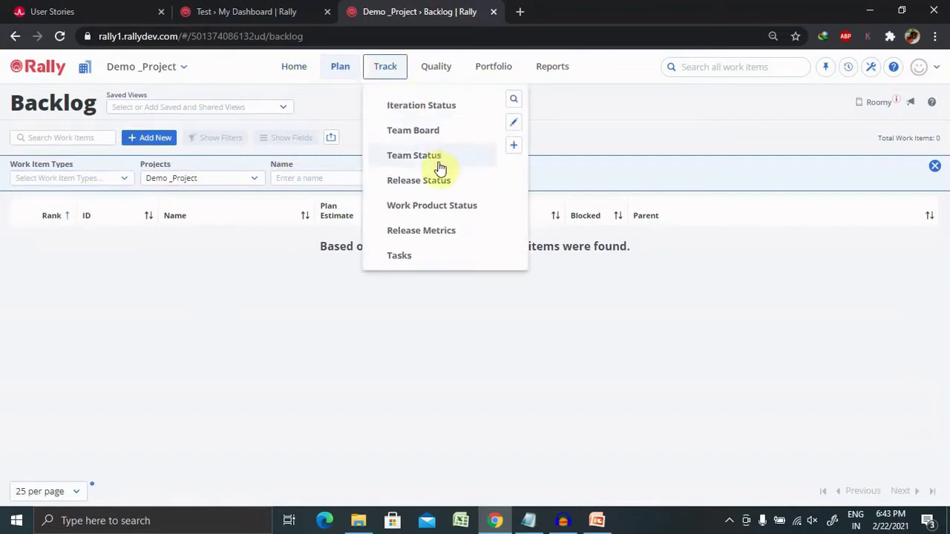
{"action": "mouse_move", "coordinate": [340, 66]}
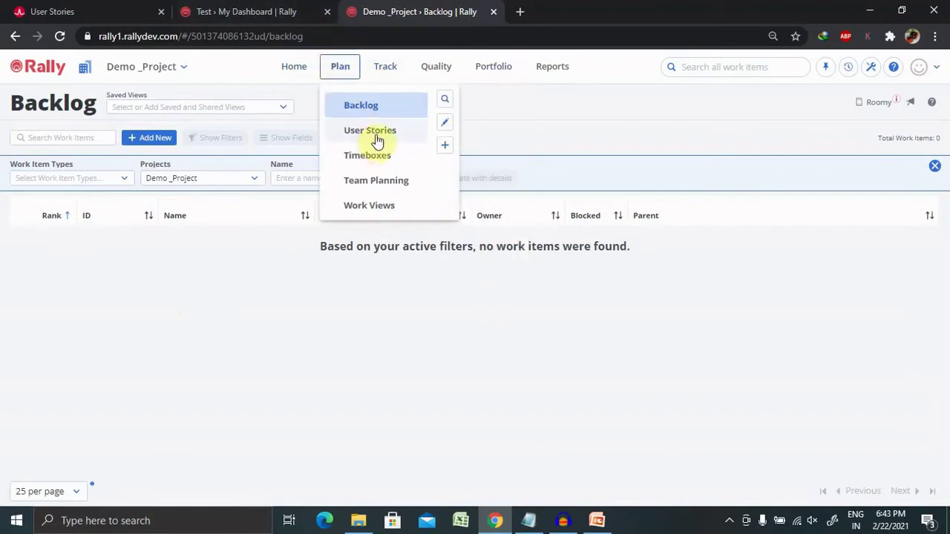
{"action": "left_click", "coordinate": [375, 136]}
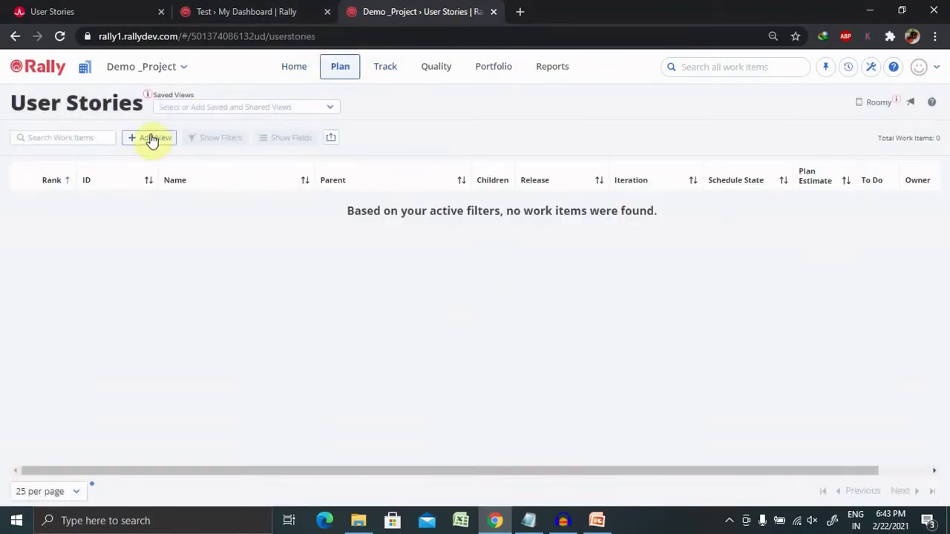
Add a new user story named 'This is first user stry'.
{"action": "left_click", "coordinate": [152, 138]}
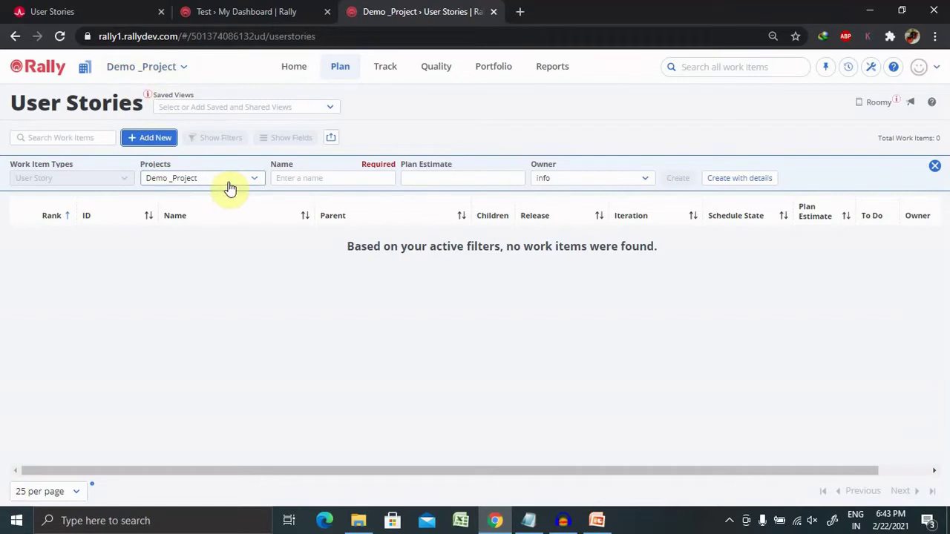
{"action": "left_click", "coordinate": [307, 181]}
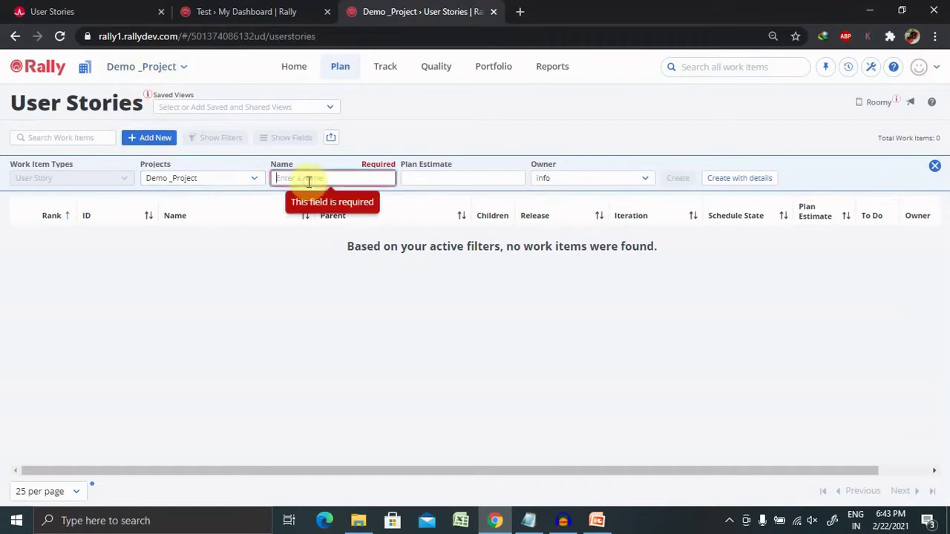
{"action": "type", "text": "Th"}
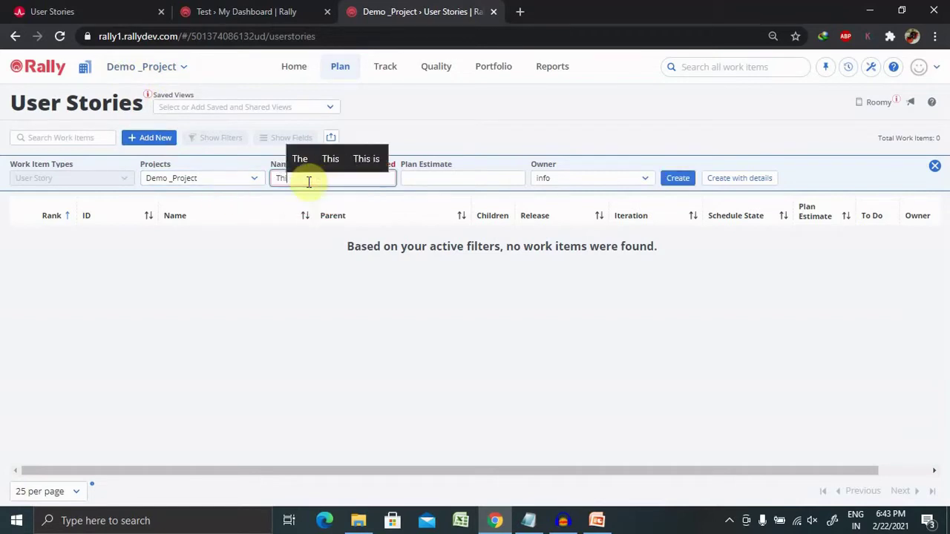
{"action": "type", "text": "is is "}
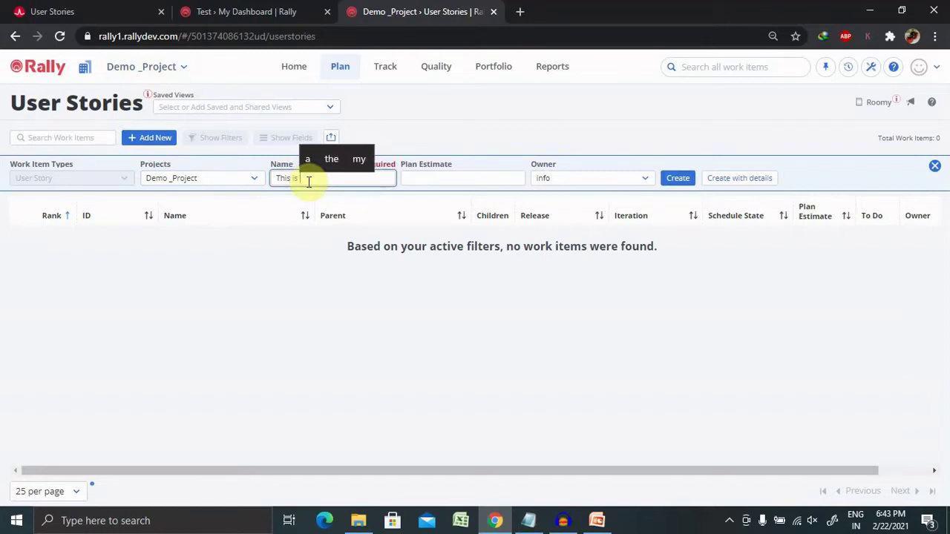
{"action": "type", "text": "fi"}
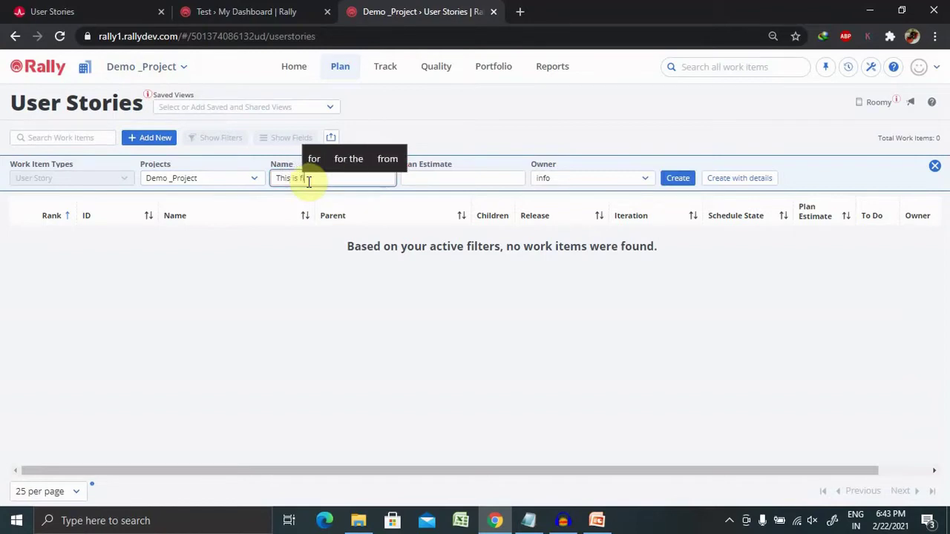
{"action": "type", "text": "rst user stry"}
{"action": "left_click", "coordinate": [473, 182]}
{"action": "left_click", "coordinate": [447, 294]}
Give the story a plan estimate of 60, keeping its current owner.
{"action": "left_click", "coordinate": [451, 179]}
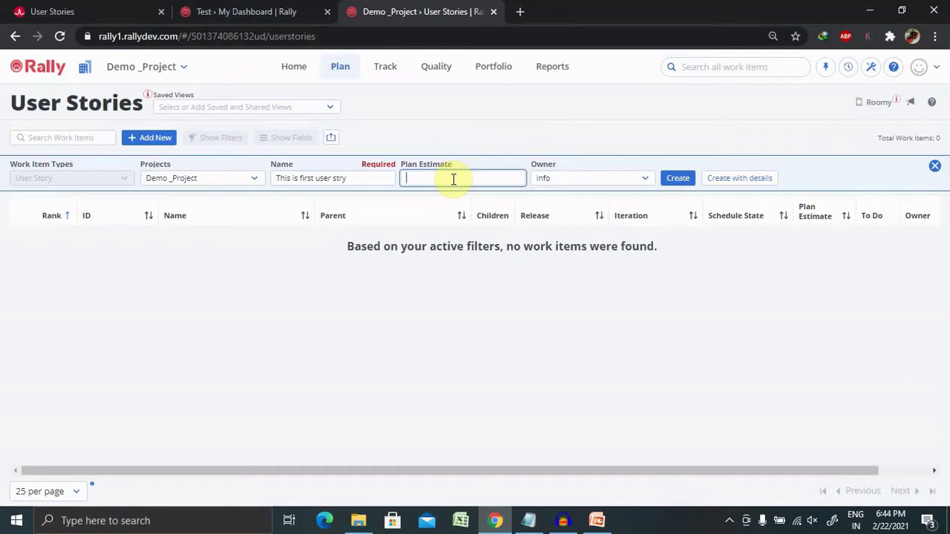
{"action": "type", "text": "60"}
{"action": "left_click", "coordinate": [503, 290]}
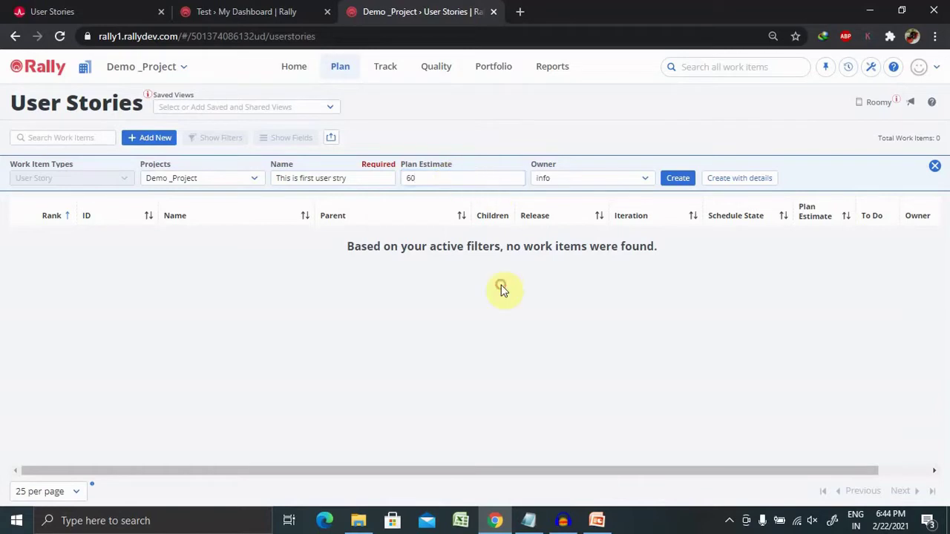
{"action": "left_click", "coordinate": [628, 188]}
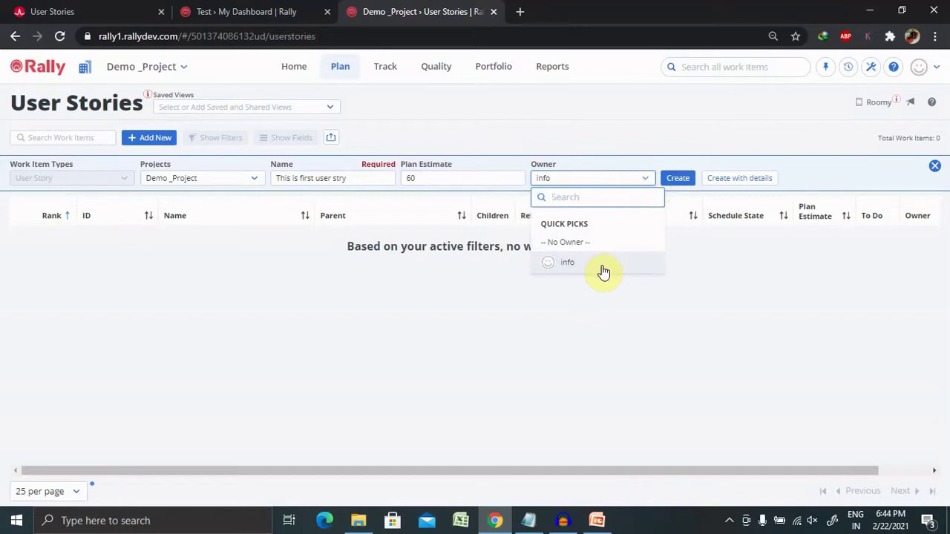
{"action": "left_click", "coordinate": [707, 296]}
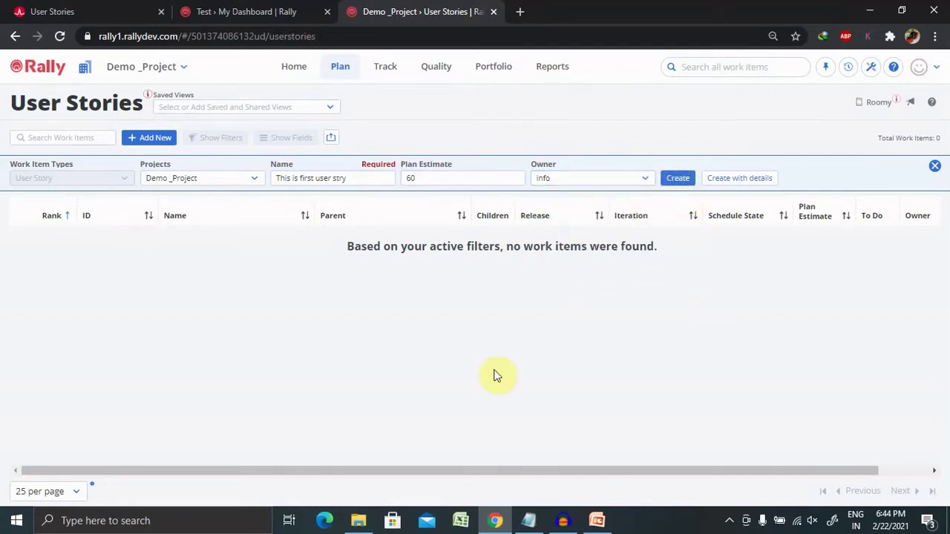
Open the story's full New Item form and keep its schedule state Defined.
{"action": "left_click", "coordinate": [736, 178]}
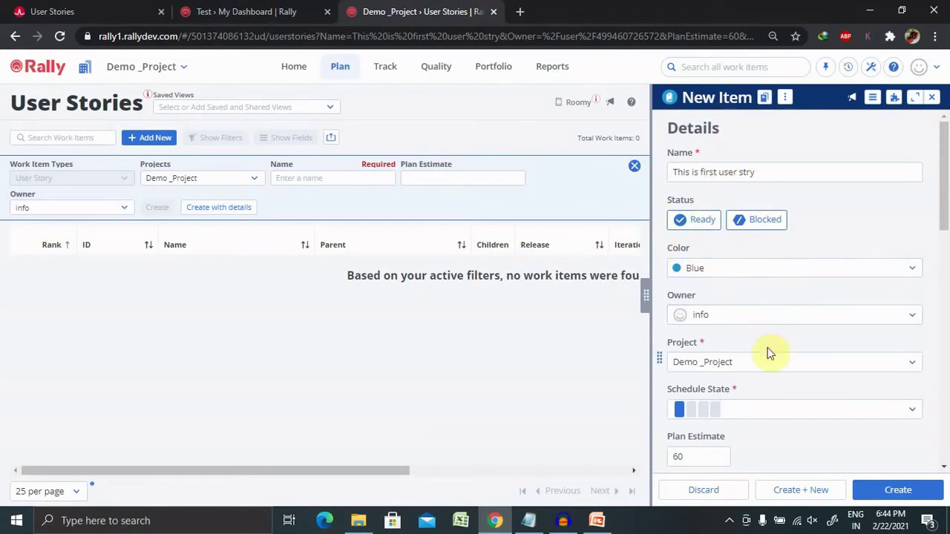
{"action": "left_click_drag", "start_coordinate": [943, 181], "coordinate": [943, 227]}
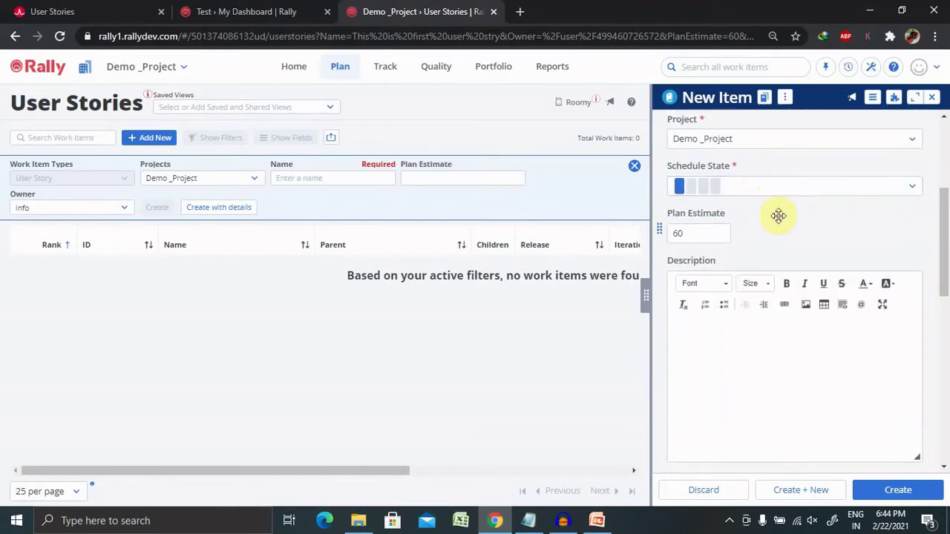
{"action": "left_click", "coordinate": [764, 374]}
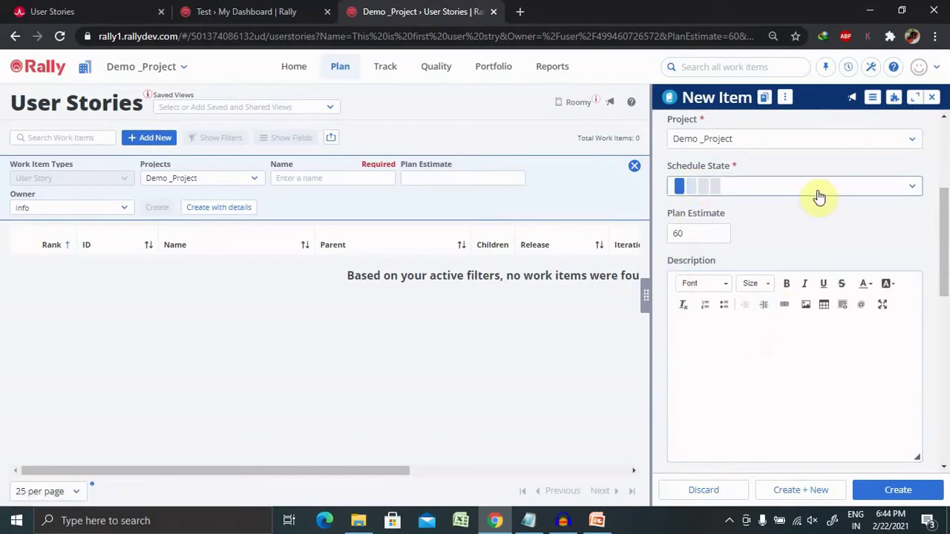
{"action": "left_click", "coordinate": [876, 187]}
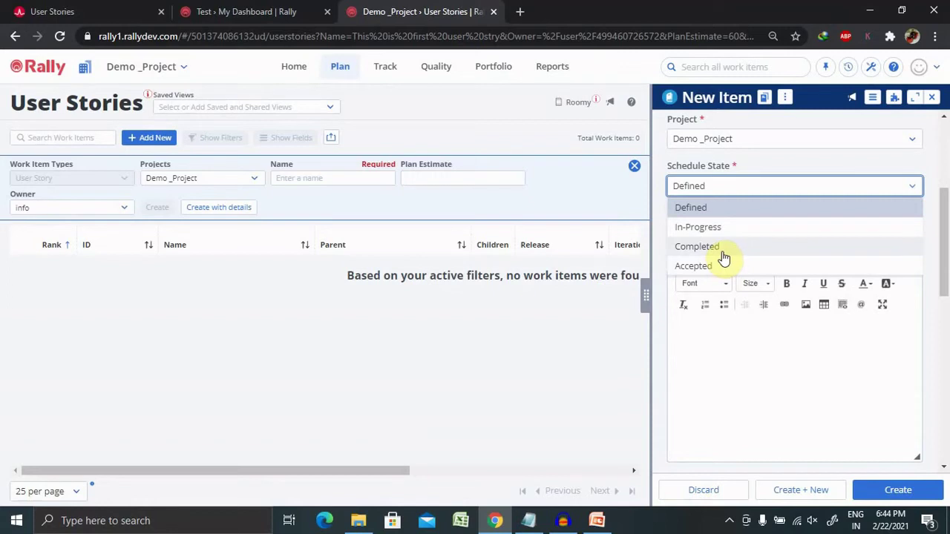
{"action": "left_click", "coordinate": [726, 344]}
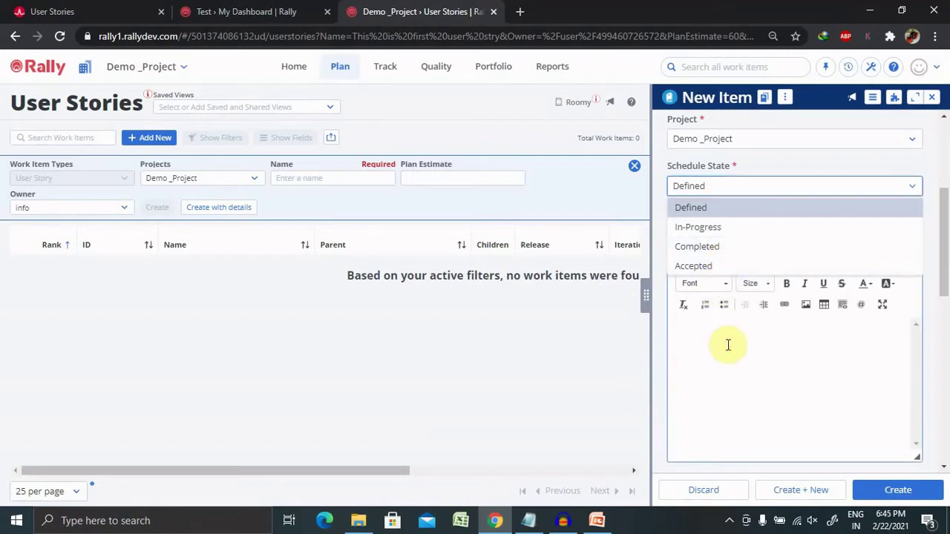
Type 'Etail' in the description area and close an accidentally opened Cortana window.
{"action": "left_click", "coordinate": [935, 184]}
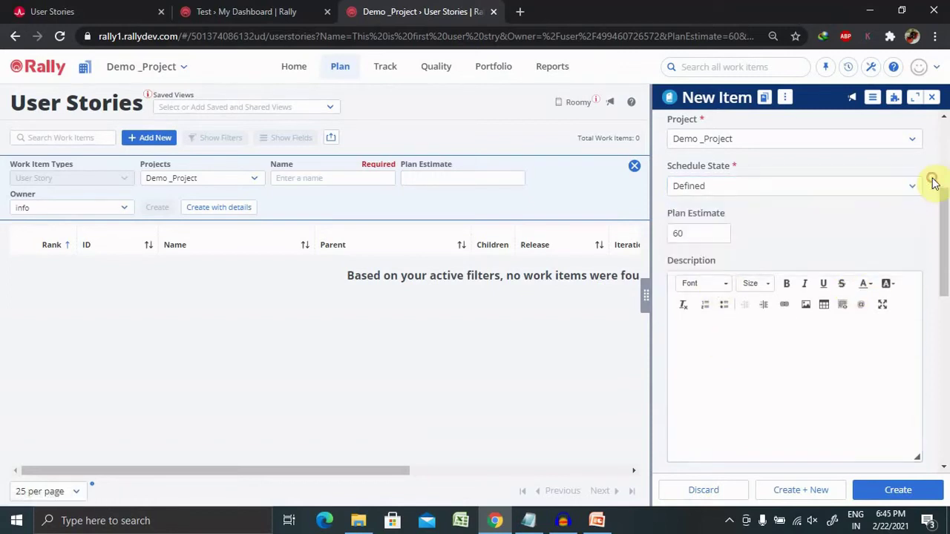
{"action": "left_click", "coordinate": [784, 384]}
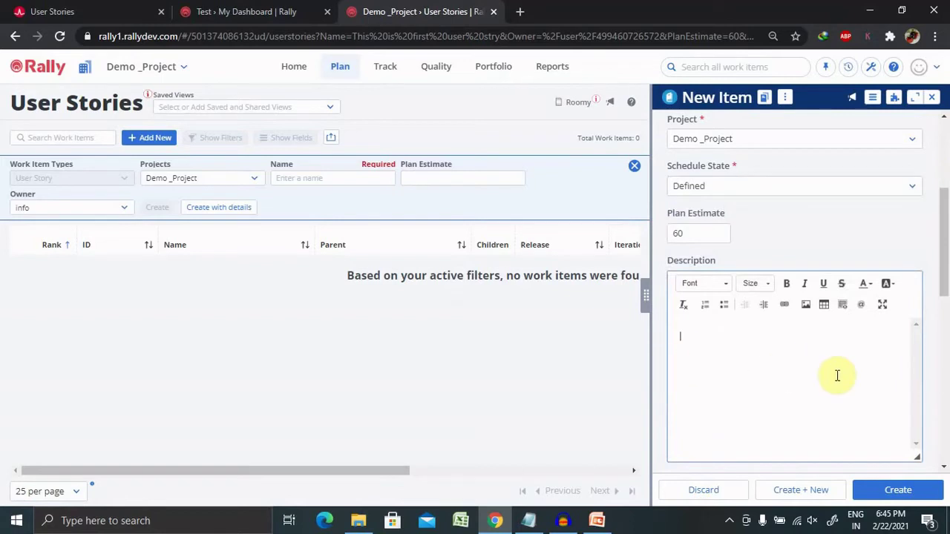
{"action": "mouse_move", "coordinate": [943, 255]}
{"action": "left_mouse_down"}
{"action": "mouse_move", "coordinate": [947, 304]}
{"action": "mouse_move", "coordinate": [946, 267]}
{"action": "left_mouse_up"}
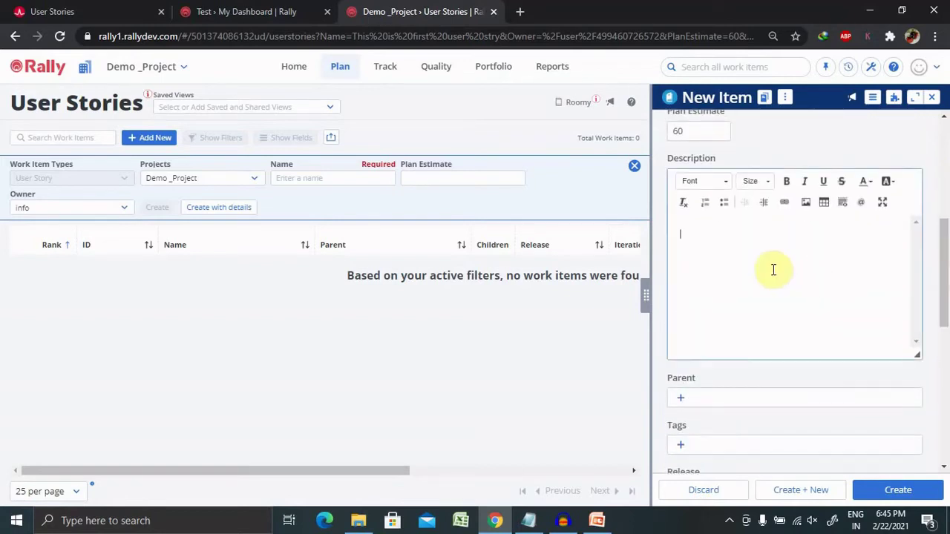
{"action": "type", "text": "DEtail"}
{"action": "left_click_drag", "start_coordinate": [946, 256], "coordinate": [946, 301]}
{"action": "key", "text": "super+c"}
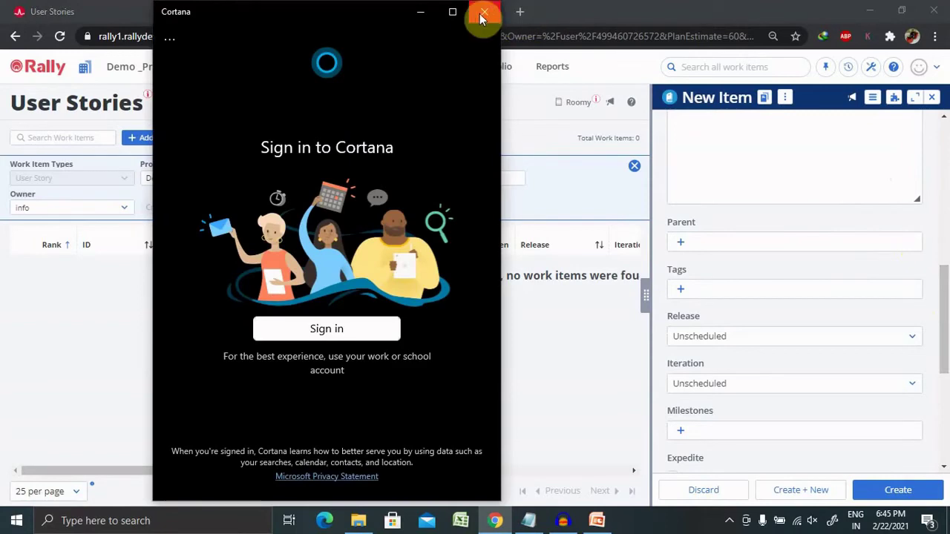
{"action": "left_click", "coordinate": [481, 13]}
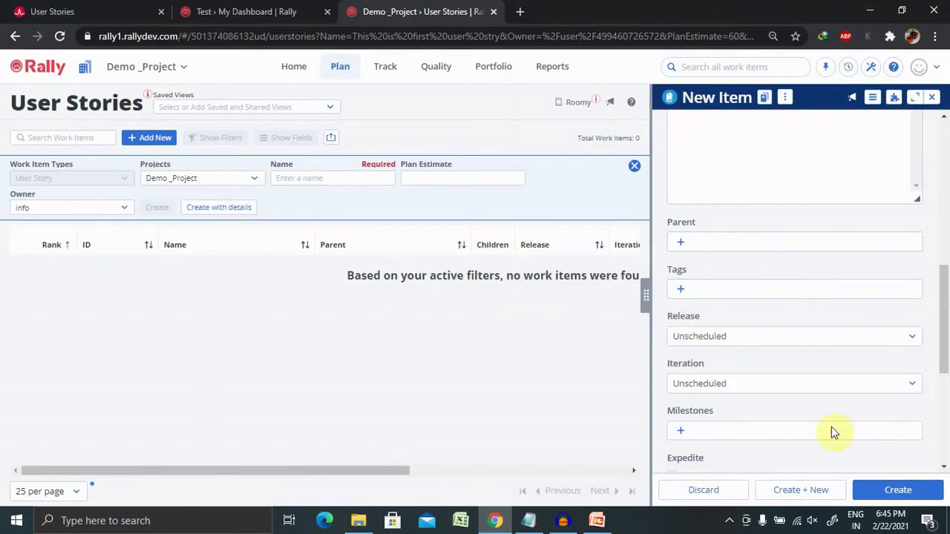
{"action": "left_click_drag", "start_coordinate": [939, 318], "coordinate": [938, 359]}
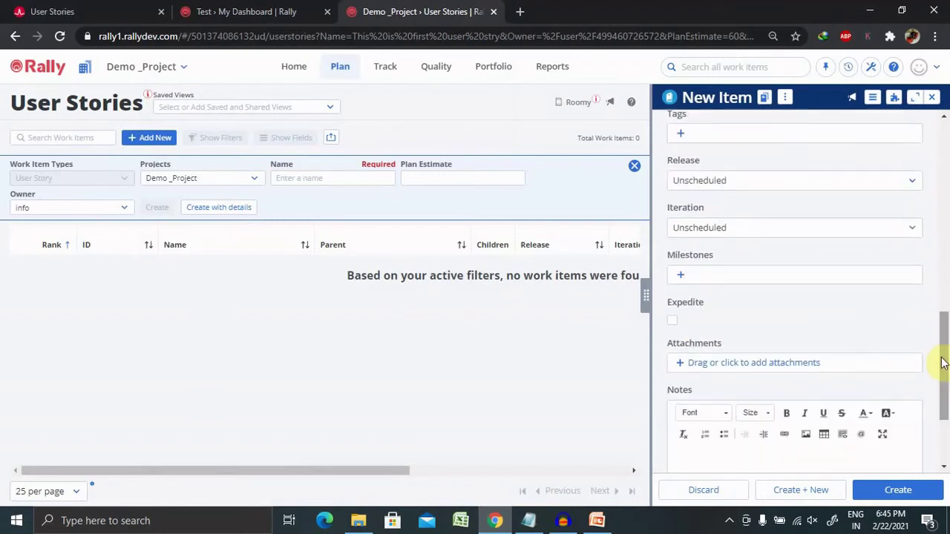
Leave Release and Iteration unscheduled and scroll down to the Notes editor.
{"action": "left_click", "coordinate": [848, 184]}
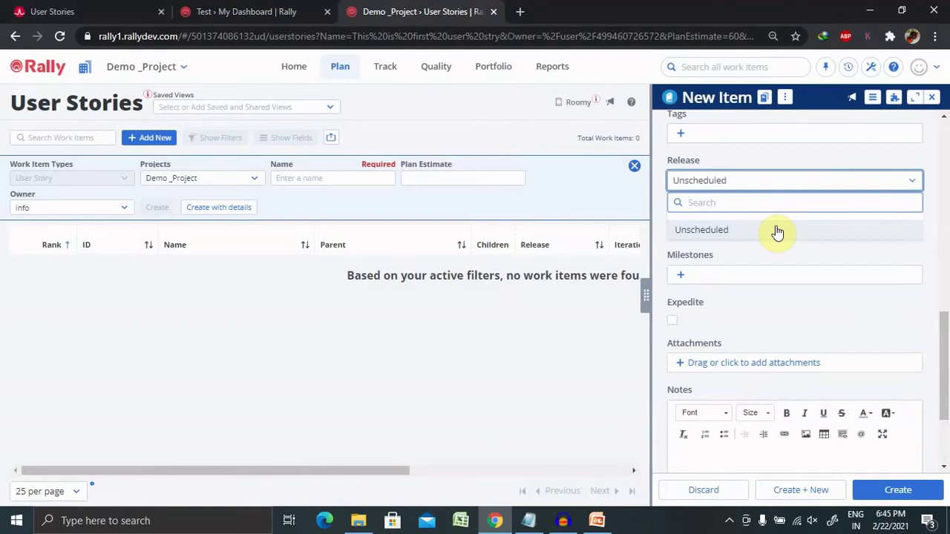
{"action": "left_click", "coordinate": [750, 276]}
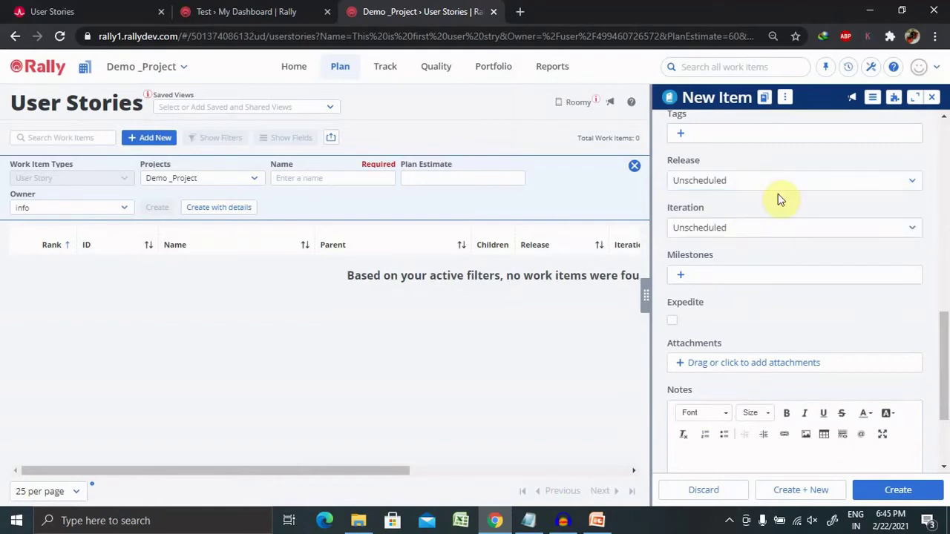
{"action": "left_click", "coordinate": [801, 184]}
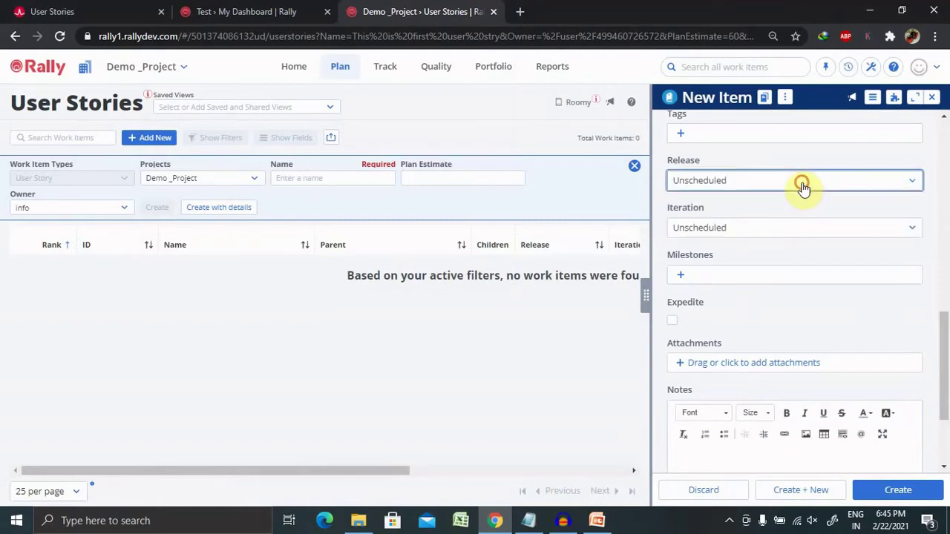
{"action": "left_click", "coordinate": [746, 304]}
{"action": "left_click", "coordinate": [737, 229]}
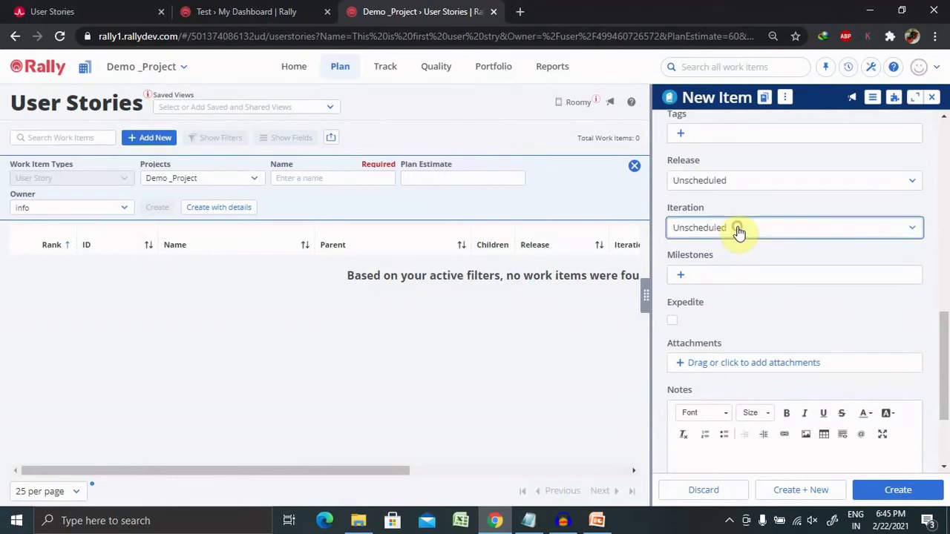
{"action": "left_click", "coordinate": [737, 305]}
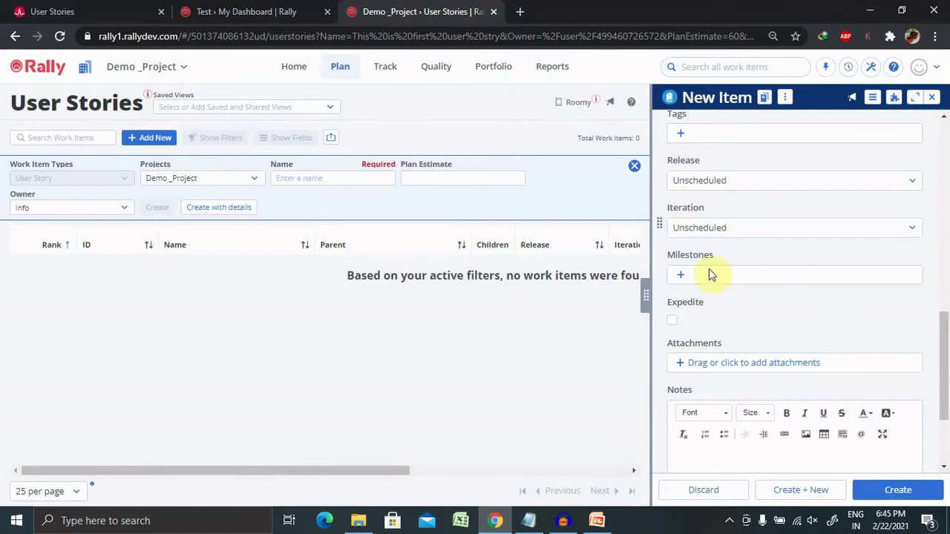
{"action": "left_click_drag", "start_coordinate": [946, 371], "coordinate": [946, 413]}
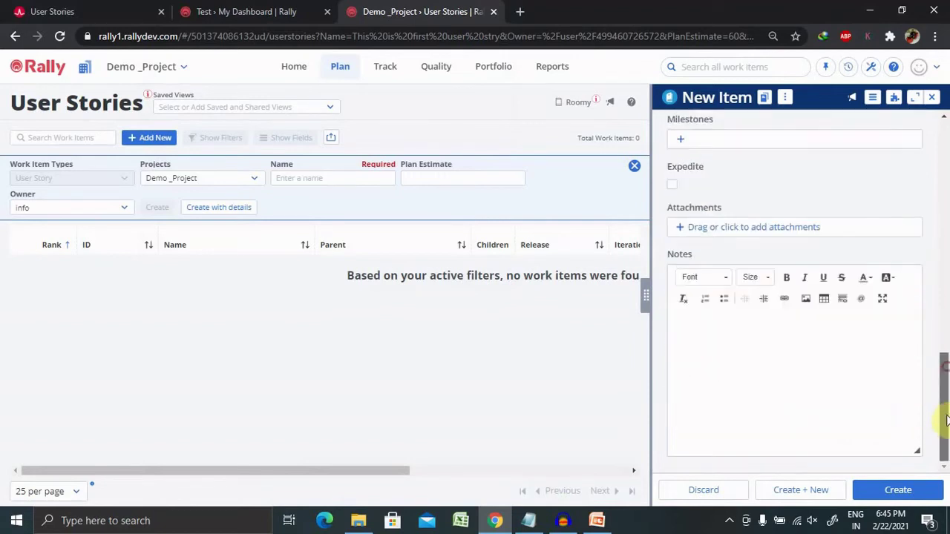
{"action": "left_click", "coordinate": [786, 382]}
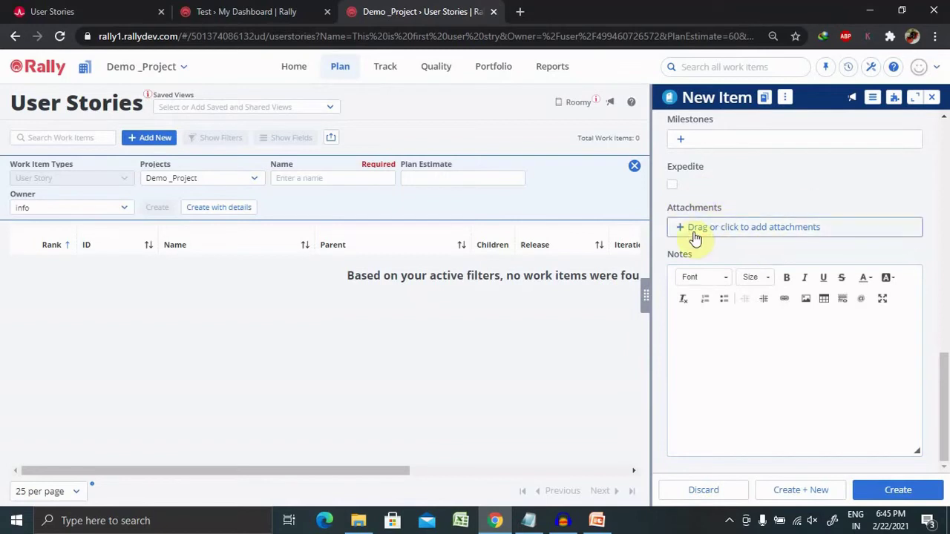
Create story US9 with 60 points and mark it In-Progress in the list.
{"action": "left_click", "coordinate": [894, 492]}
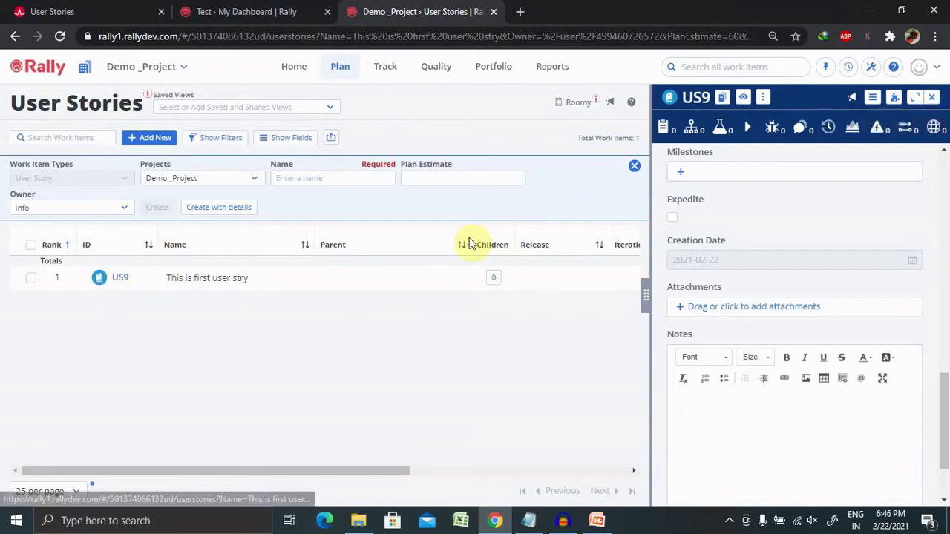
{"action": "left_click", "coordinate": [934, 101]}
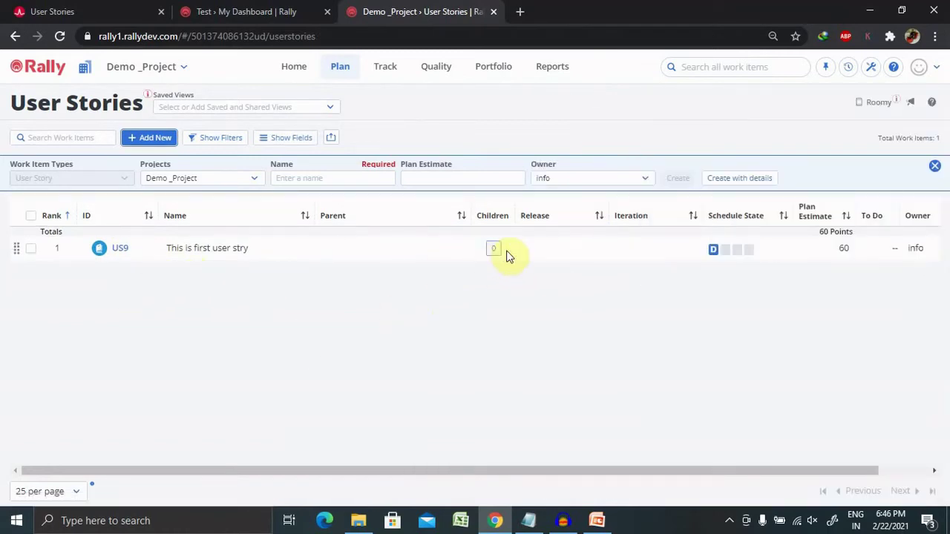
{"action": "mouse_move", "coordinate": [731, 250]}
{"action": "left_click", "coordinate": [751, 252]}
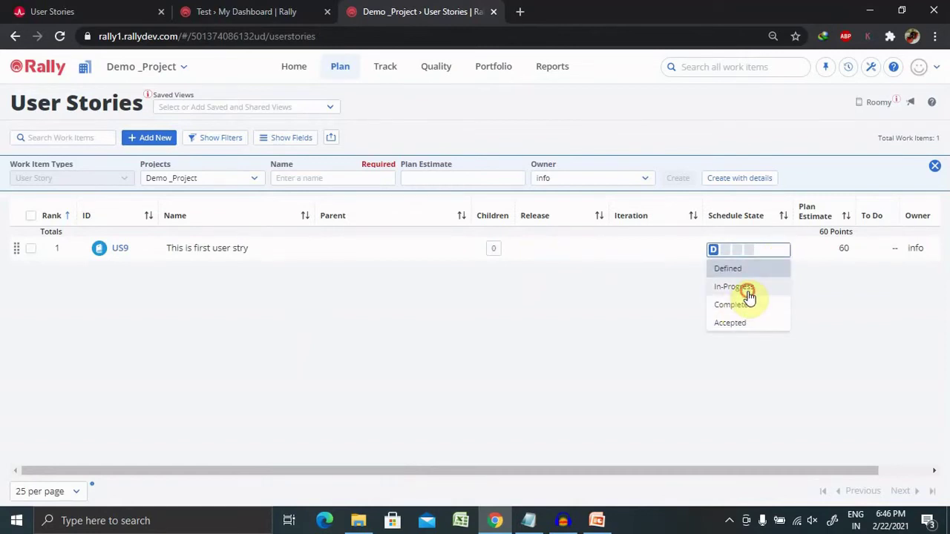
{"action": "left_click", "coordinate": [742, 288]}
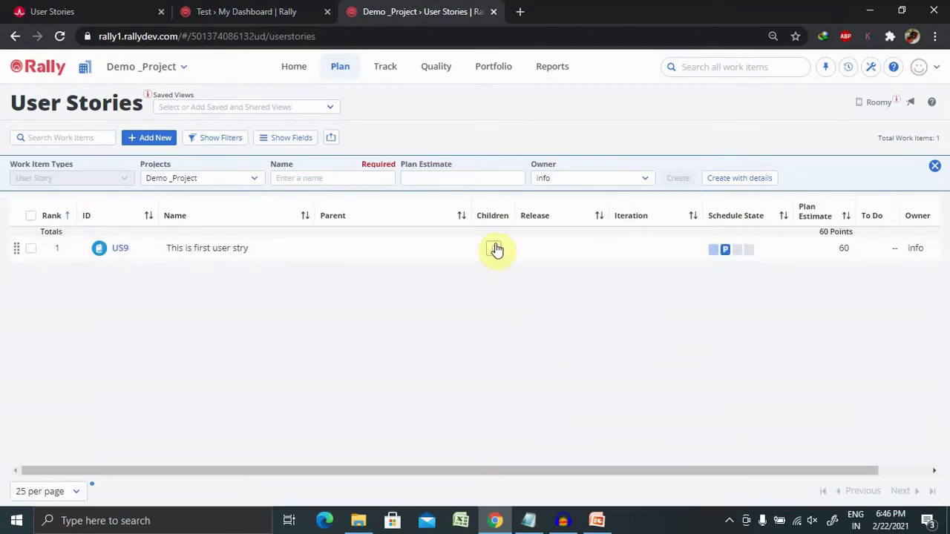
Check US9's children, tasks and defects in its detail panel, ending on Tasks.
{"action": "left_click", "coordinate": [495, 249]}
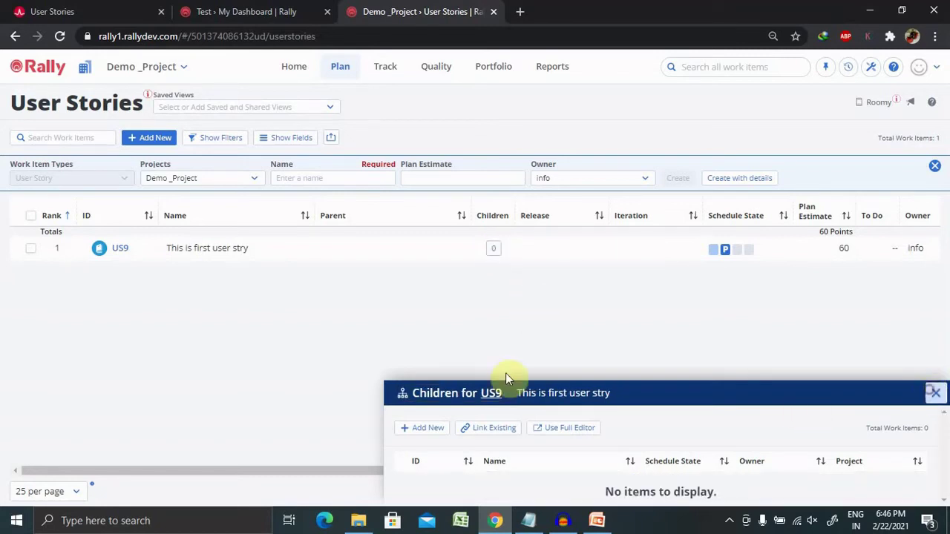
{"action": "left_click", "coordinate": [932, 394]}
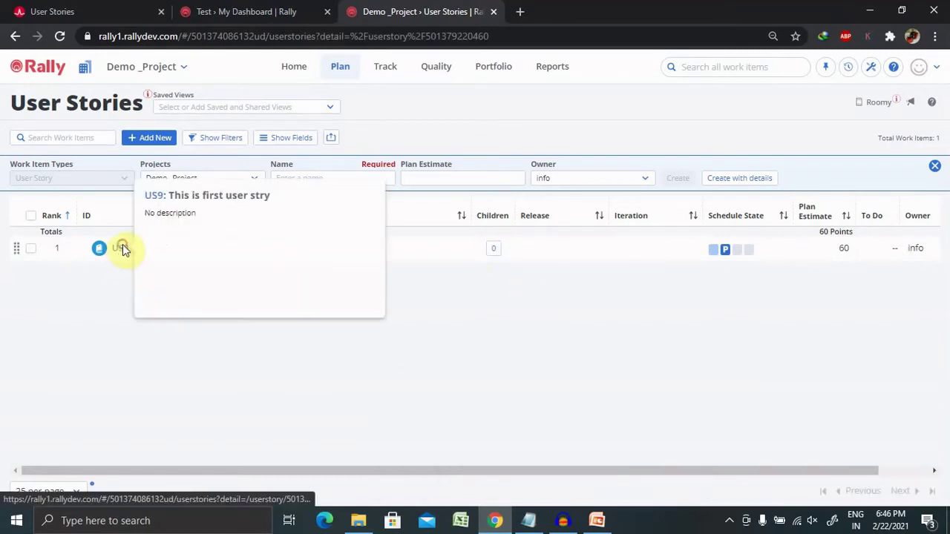
{"action": "left_click", "coordinate": [120, 248]}
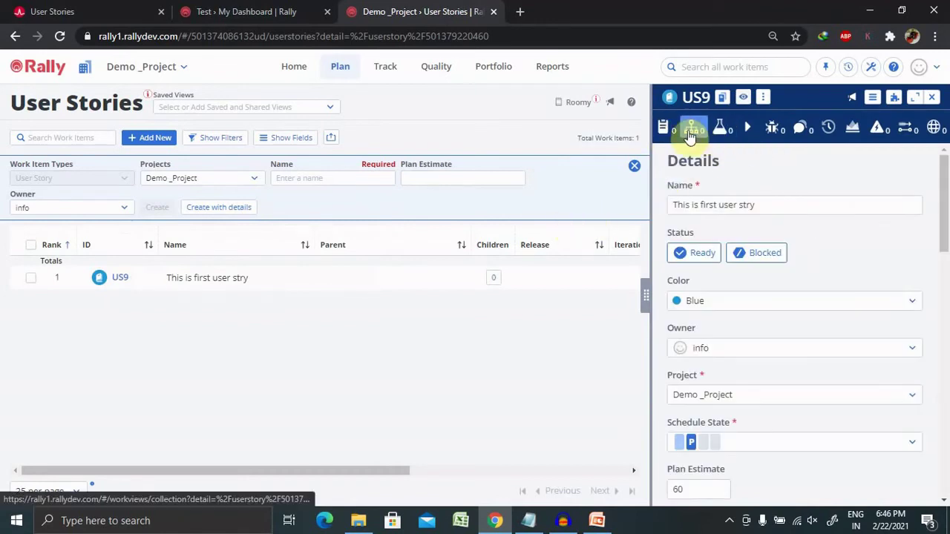
{"action": "left_click", "coordinate": [692, 131]}
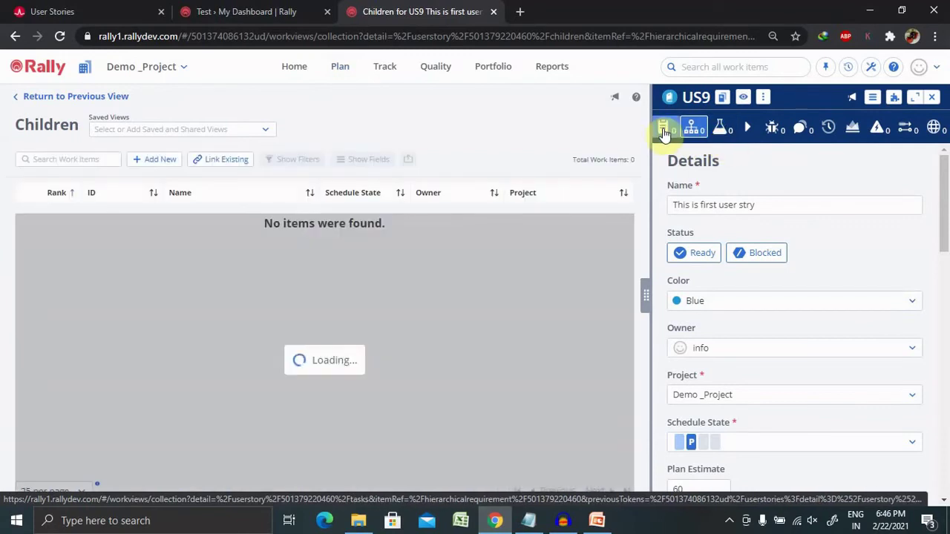
{"action": "left_click", "coordinate": [663, 130]}
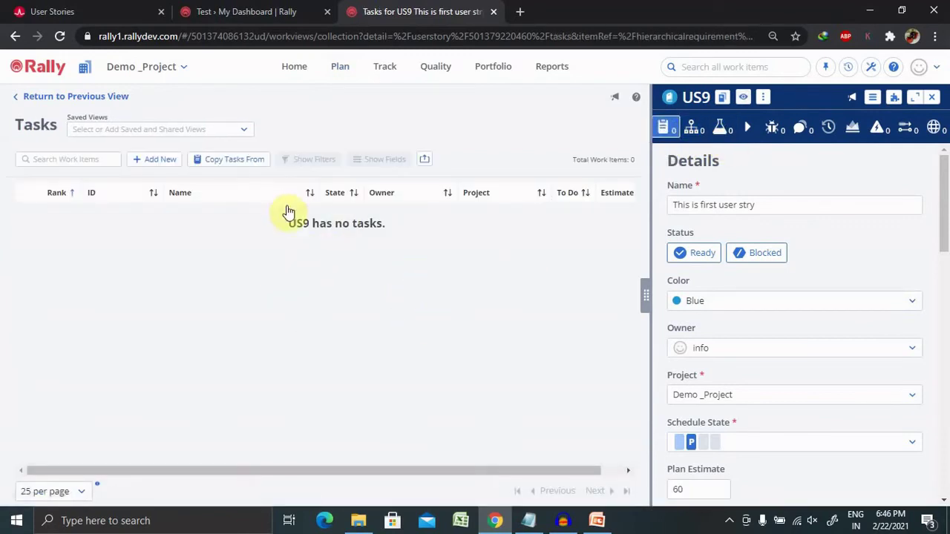
{"action": "left_click", "coordinate": [170, 164]}
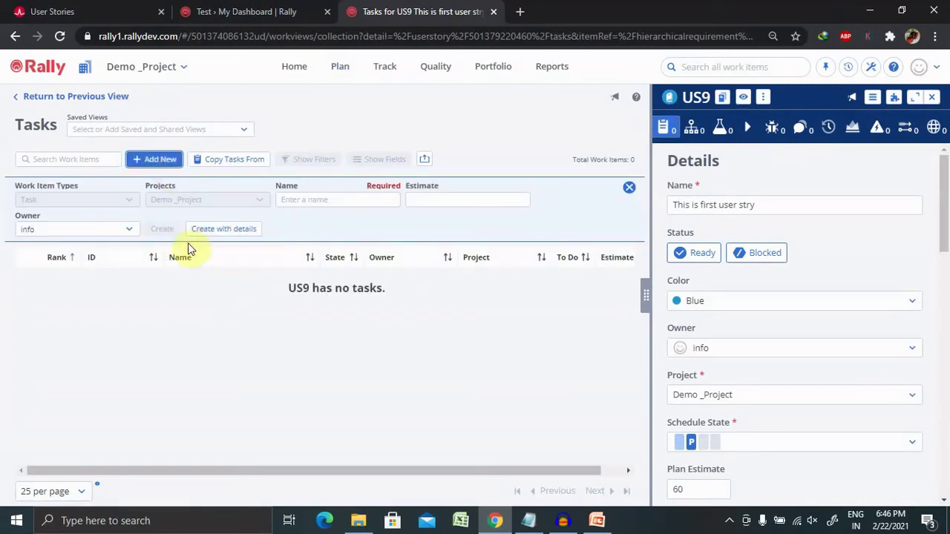
{"action": "left_click", "coordinate": [775, 137]}
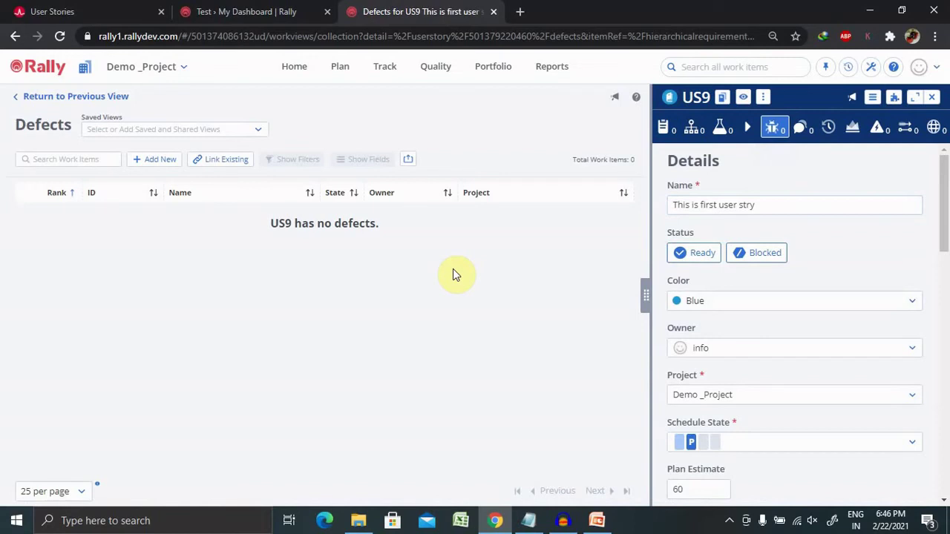
{"action": "left_click", "coordinate": [662, 127]}
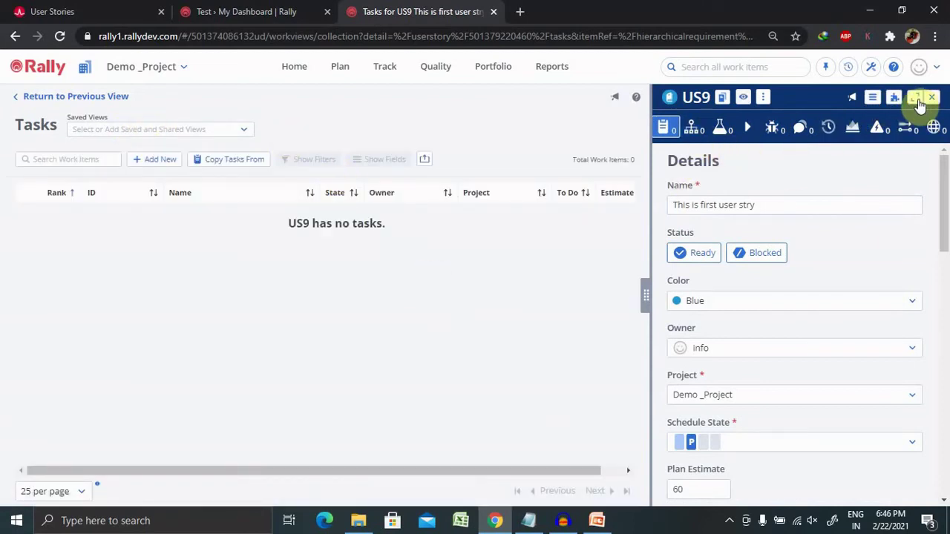
Expand US9 full-page and view its Children, Defects, Dependencies, Connections and Revision History tabs.
{"action": "left_click", "coordinate": [918, 100]}
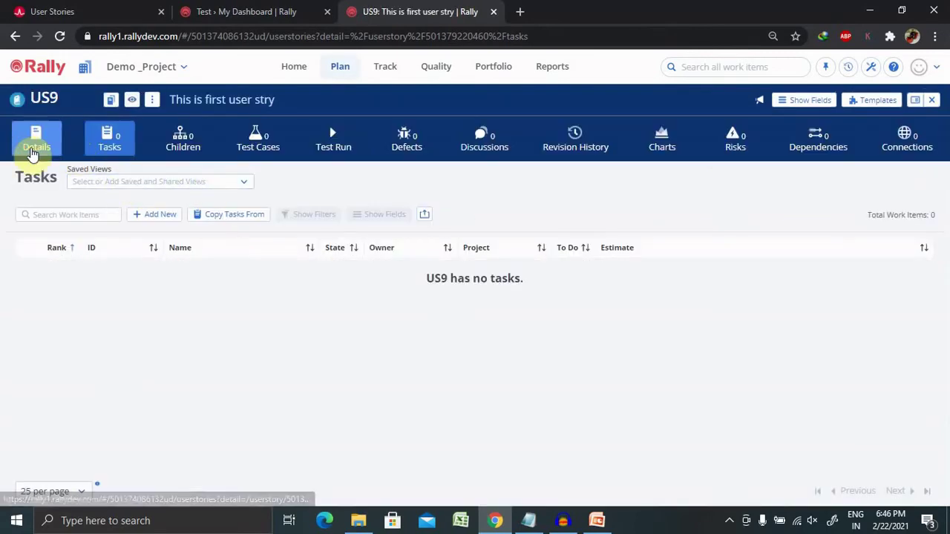
{"action": "left_click", "coordinate": [34, 151]}
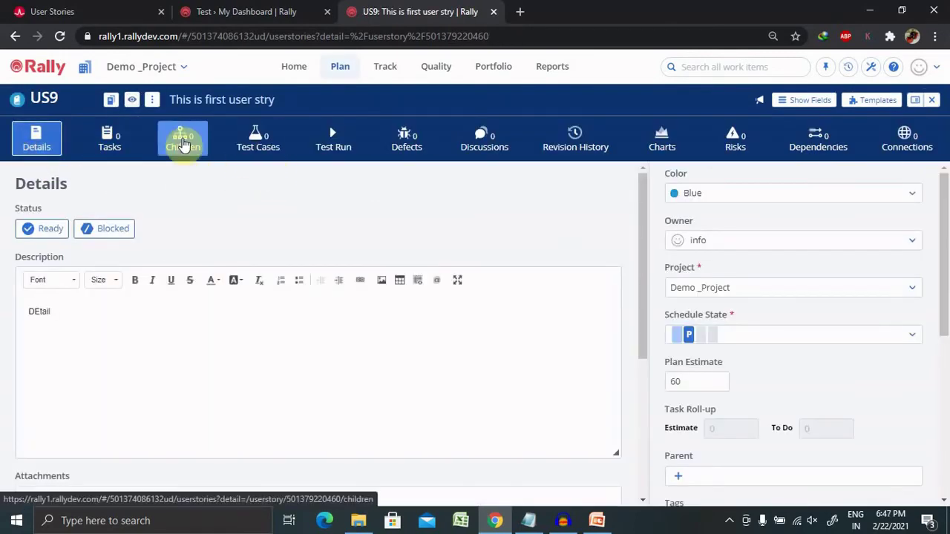
{"action": "left_click", "coordinate": [181, 143]}
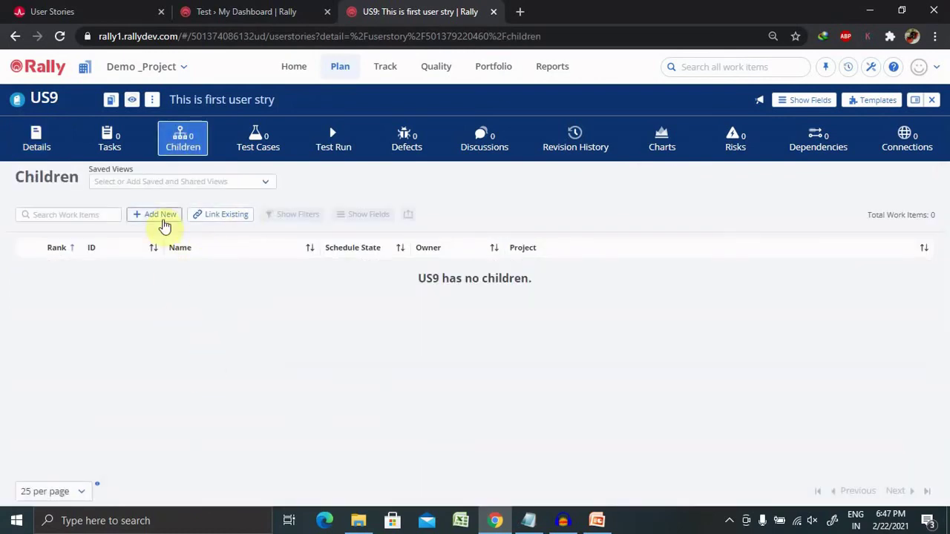
{"action": "left_click", "coordinate": [159, 215]}
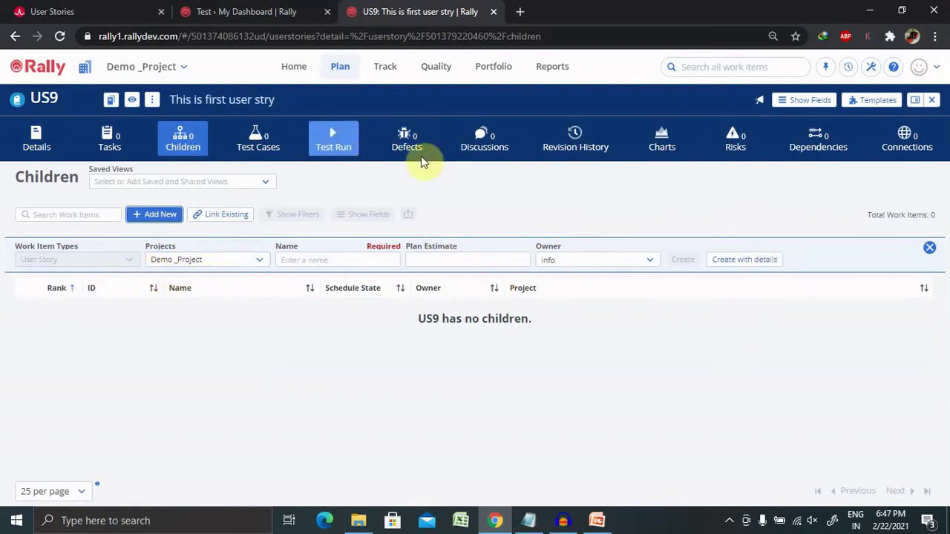
{"action": "left_click", "coordinate": [404, 139]}
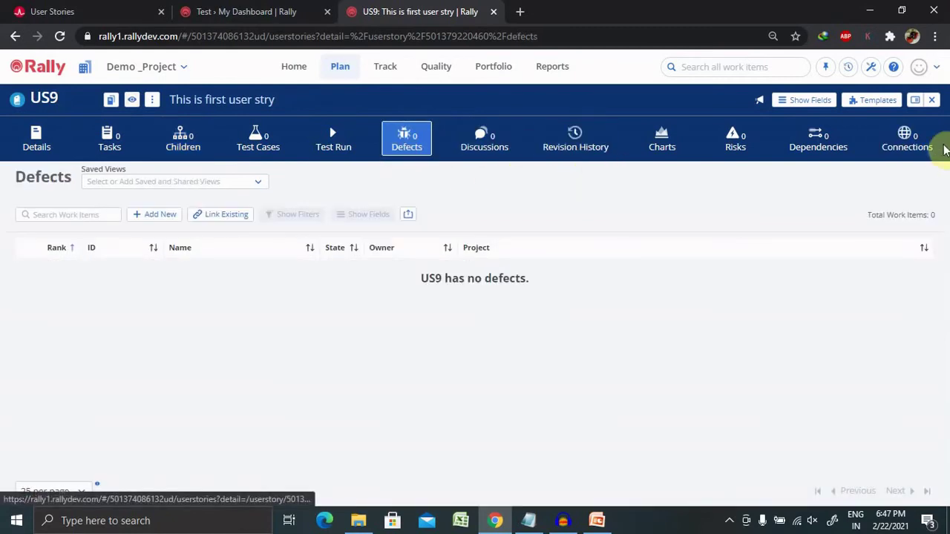
{"action": "left_click", "coordinate": [804, 148]}
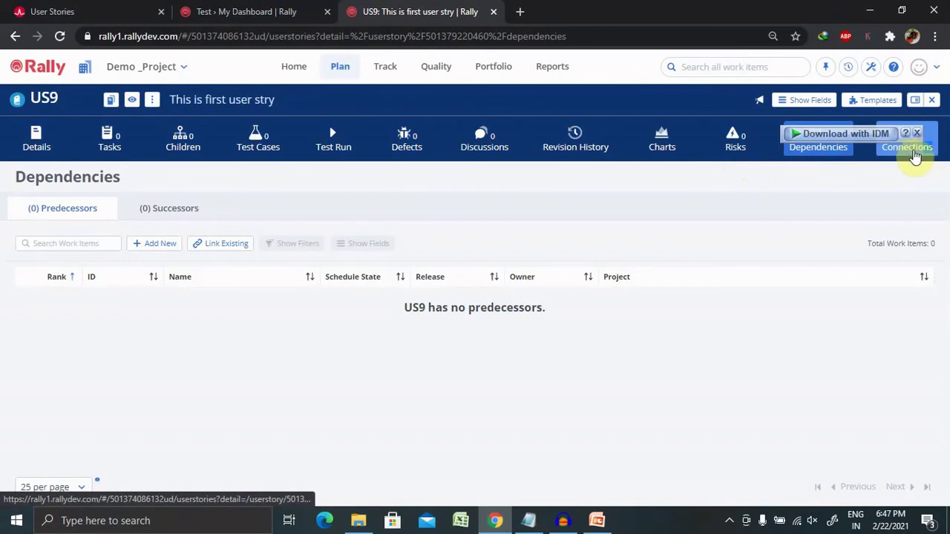
{"action": "left_click", "coordinate": [920, 149]}
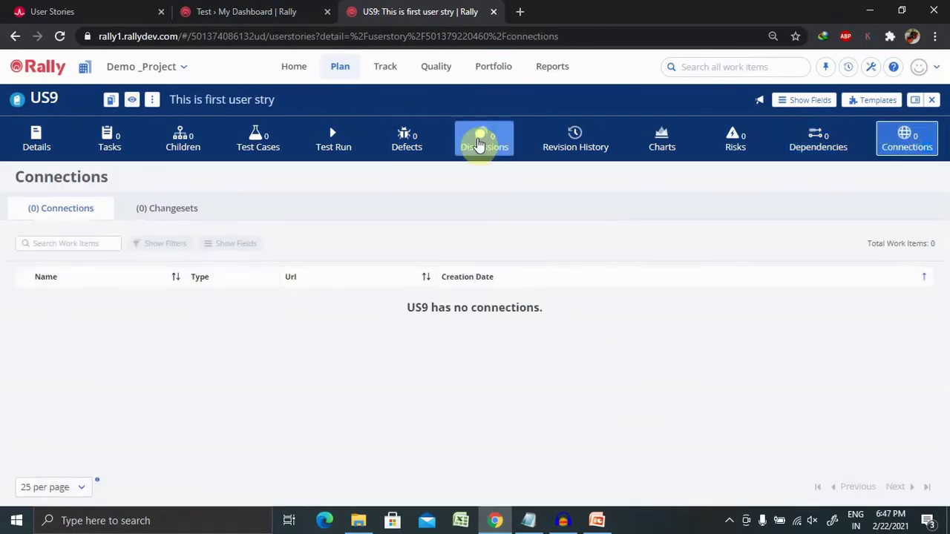
{"action": "left_click", "coordinate": [561, 150]}
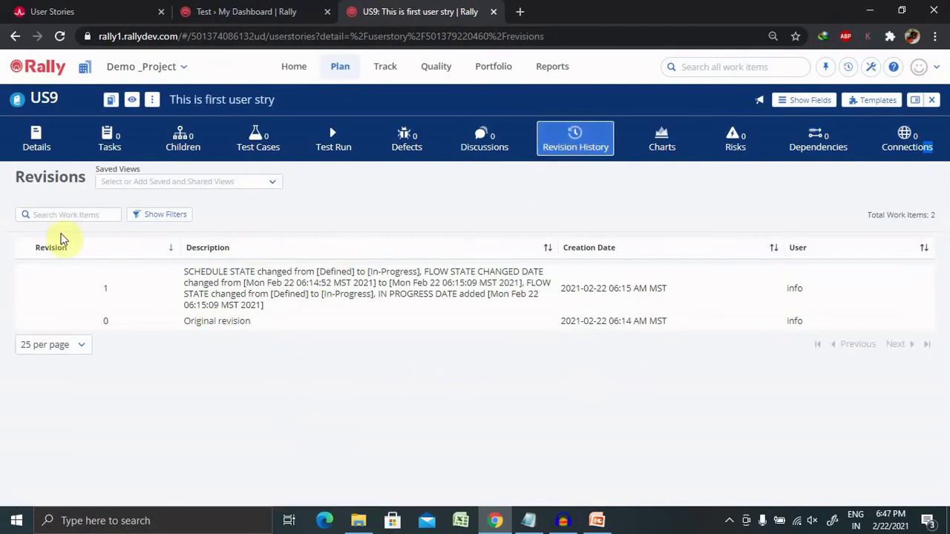
{"action": "left_click", "coordinate": [35, 145]}
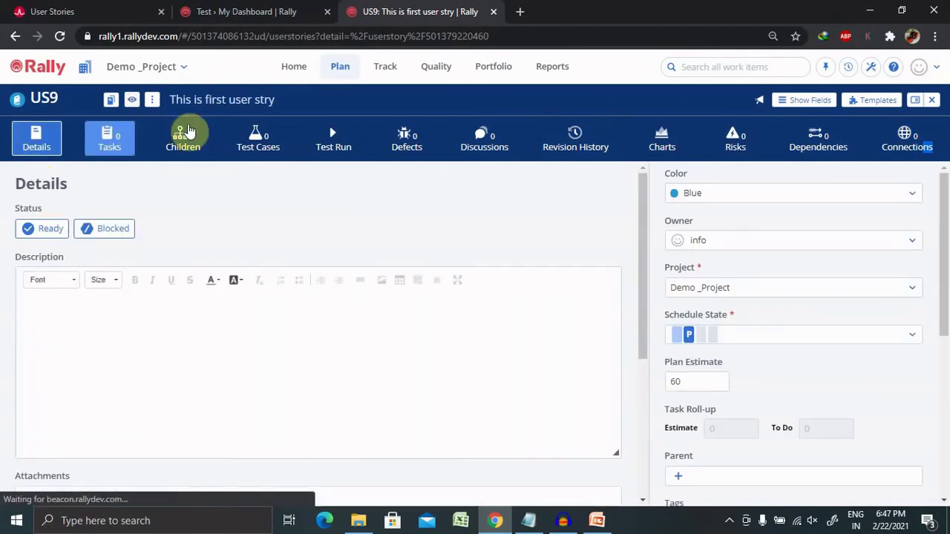
Open US9's actions menu listing copy, delete, convert and split options.
{"action": "left_click", "coordinate": [152, 101]}
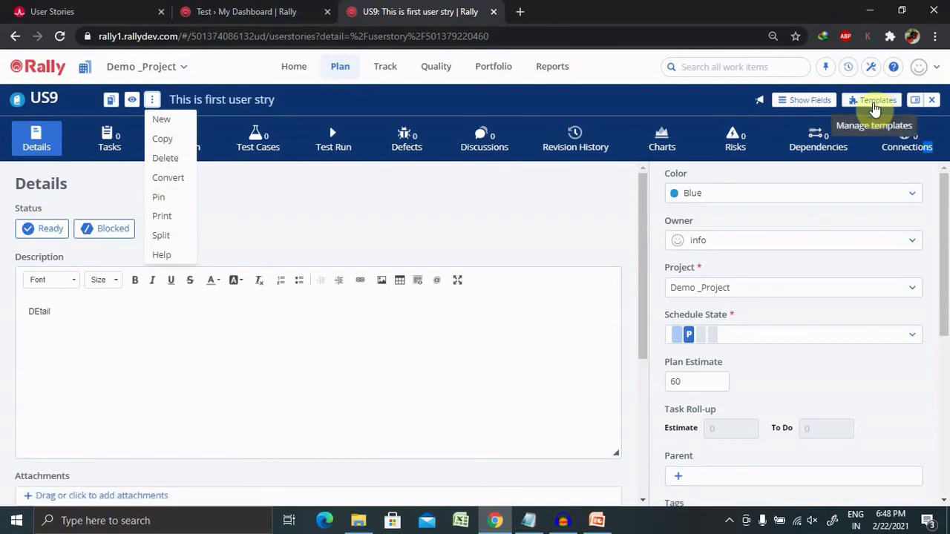
Browse US9's Show Fields list, cancelling without changes, then check its empty Templates list.
{"action": "left_click", "coordinate": [785, 106]}
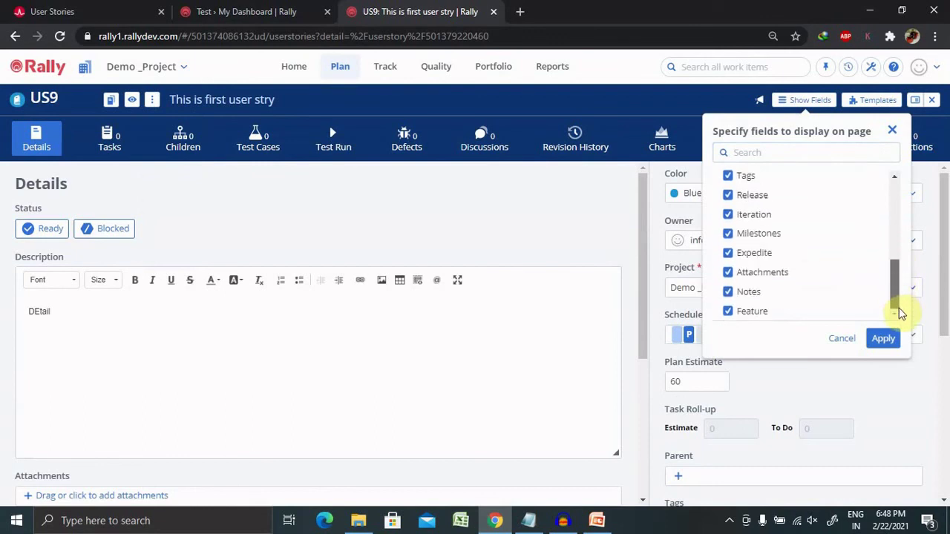
{"action": "left_click_drag", "start_coordinate": [896, 257], "coordinate": [890, 189]}
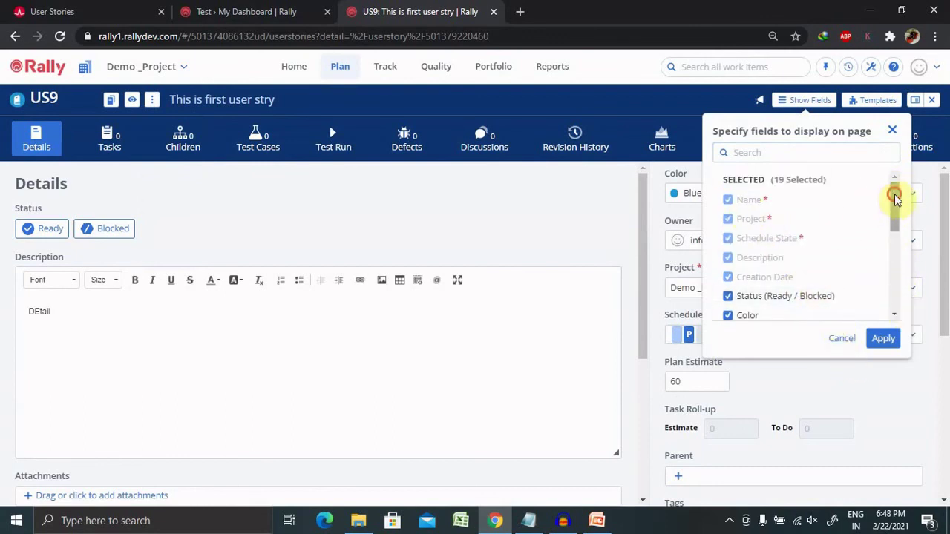
{"action": "left_click_drag", "start_coordinate": [894, 194], "coordinate": [894, 293]}
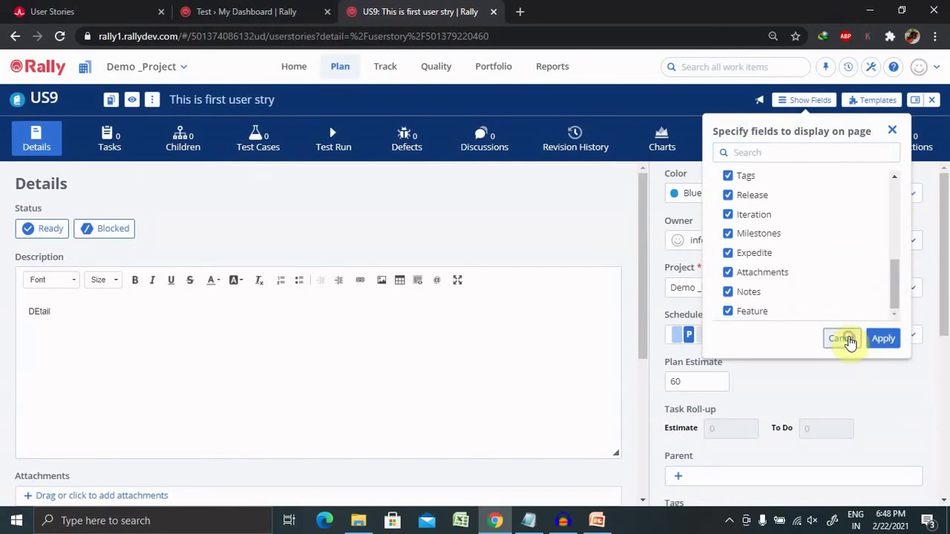
{"action": "left_click", "coordinate": [844, 338]}
{"action": "left_click", "coordinate": [872, 104]}
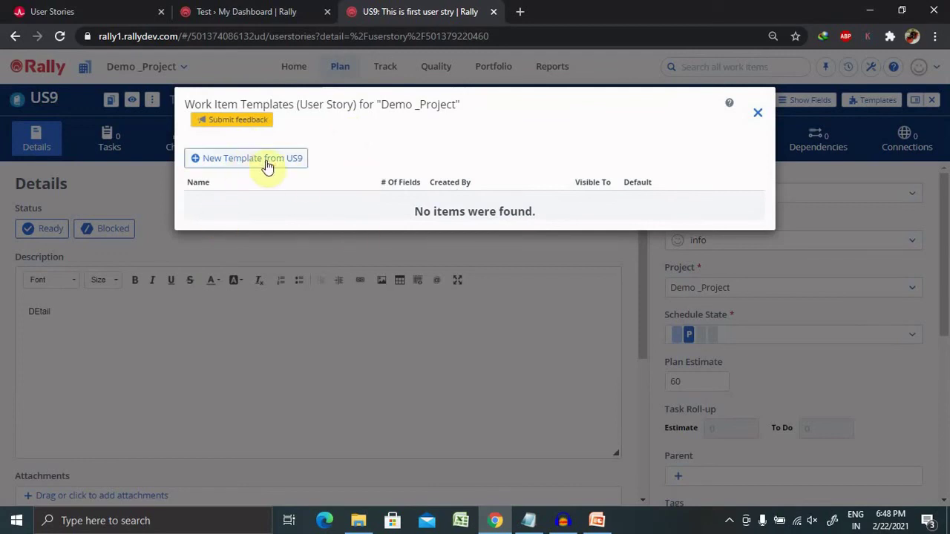
{"action": "left_click", "coordinate": [757, 112]}
Close US9 back to User Stories and show the THANK YOU slide in PowerPoint.
{"action": "left_click", "coordinate": [931, 99]}
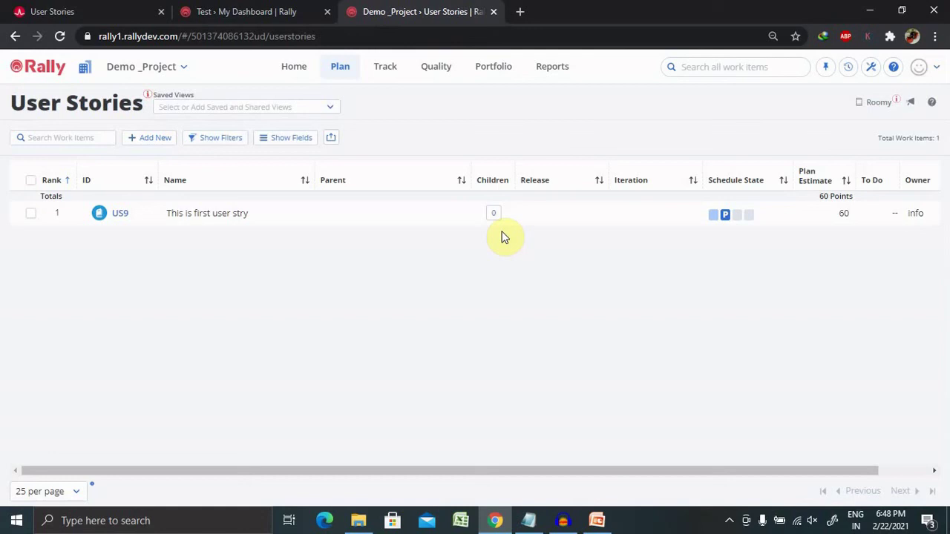
{"action": "left_click", "coordinate": [598, 520]}
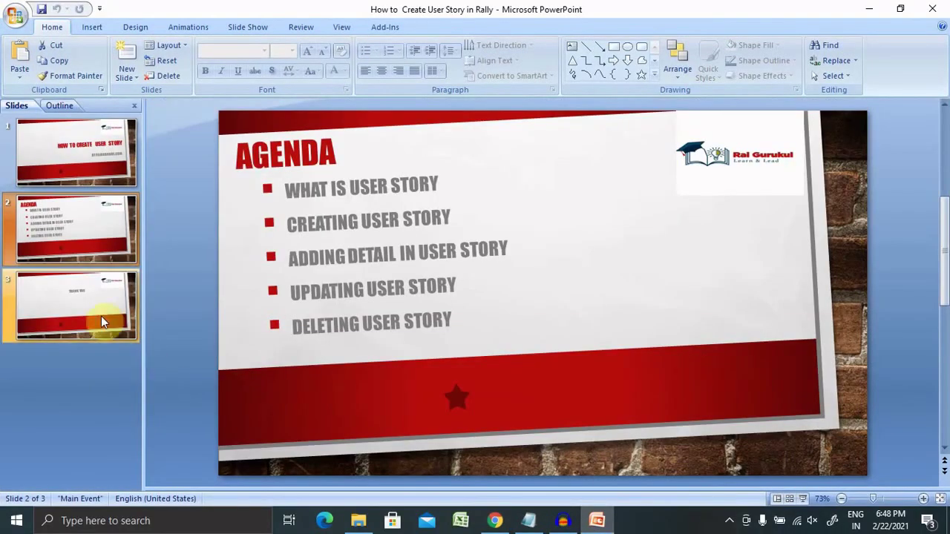
{"action": "left_click", "coordinate": [98, 311]}
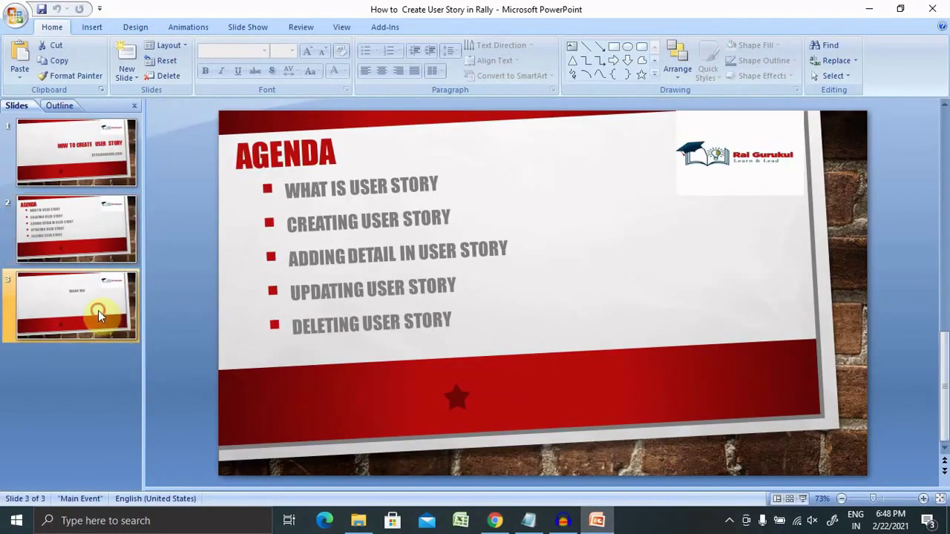